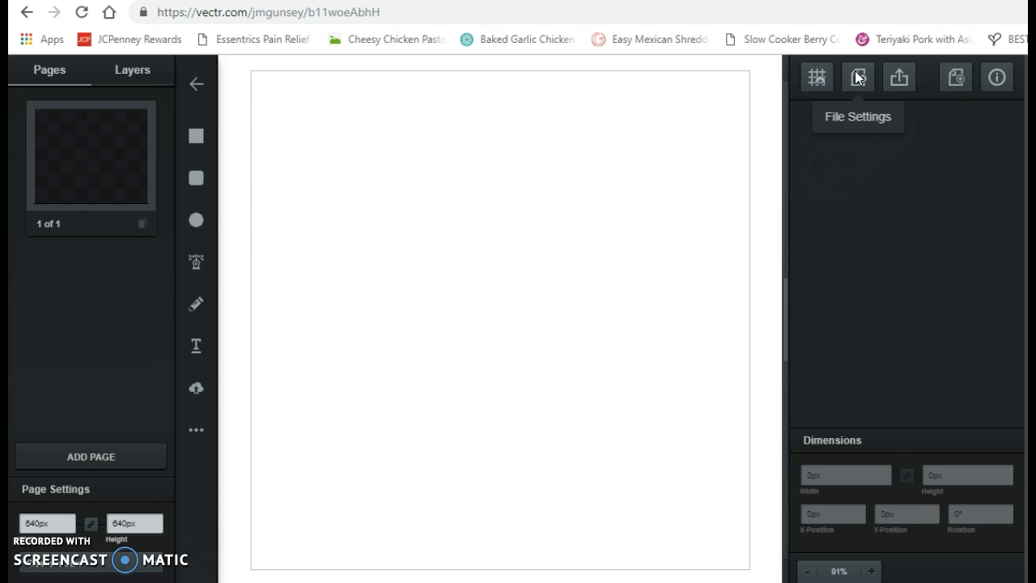
Open the file settings to check the filename and the available measurement units.
left_click(859, 77)
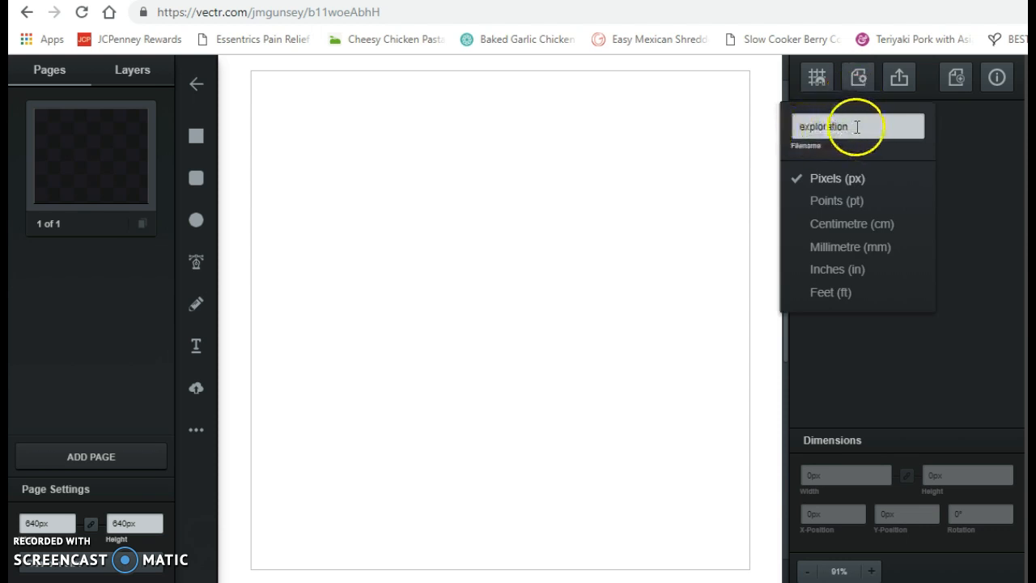
left_click(890, 175)
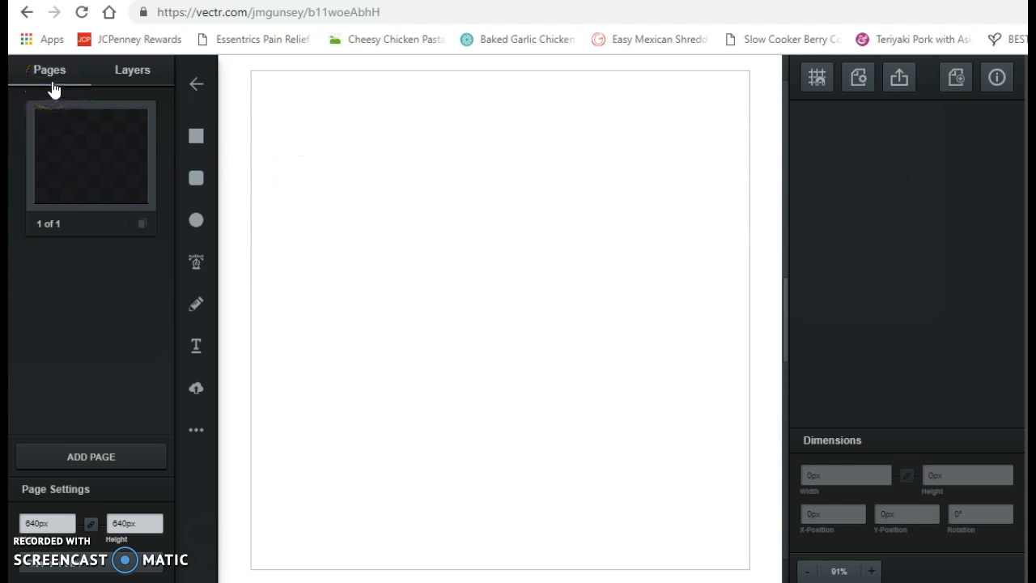
Add a second page to the document and delete that page again.
left_click(134, 81)
left_click(83, 455)
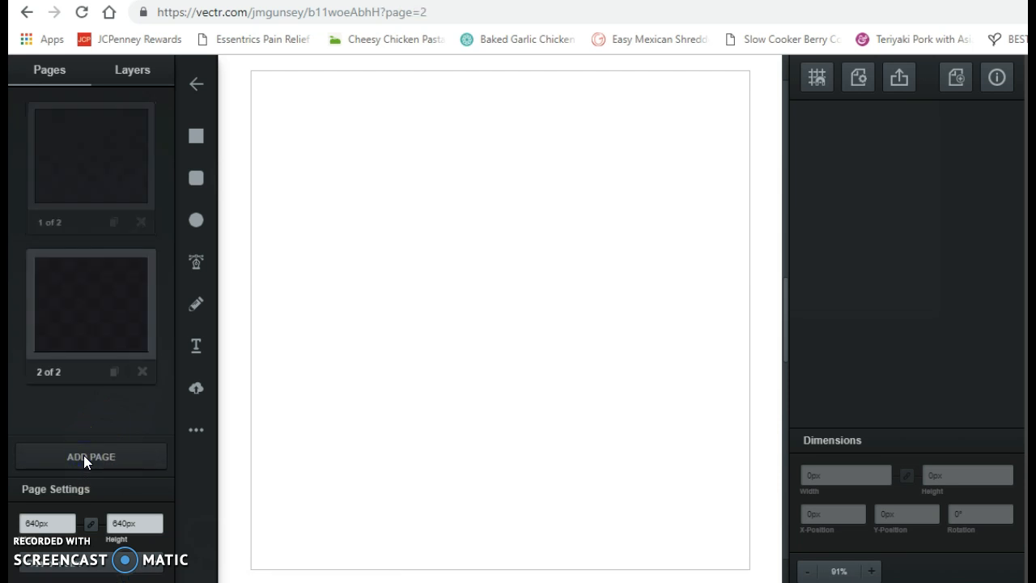
left_click(143, 372)
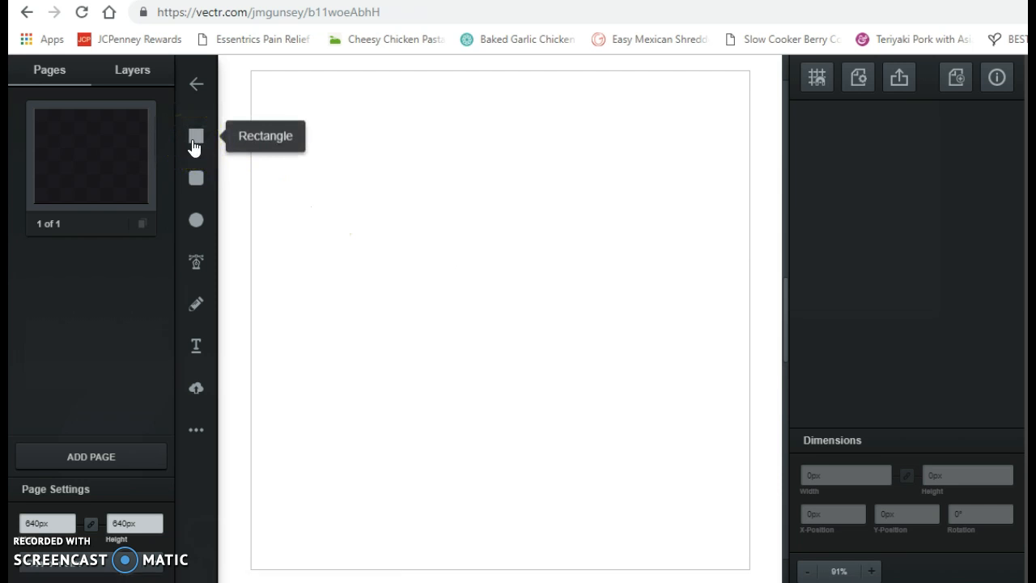
Look over the drawing tools and open the collection of additional ready-made shapes.
left_click(194, 185)
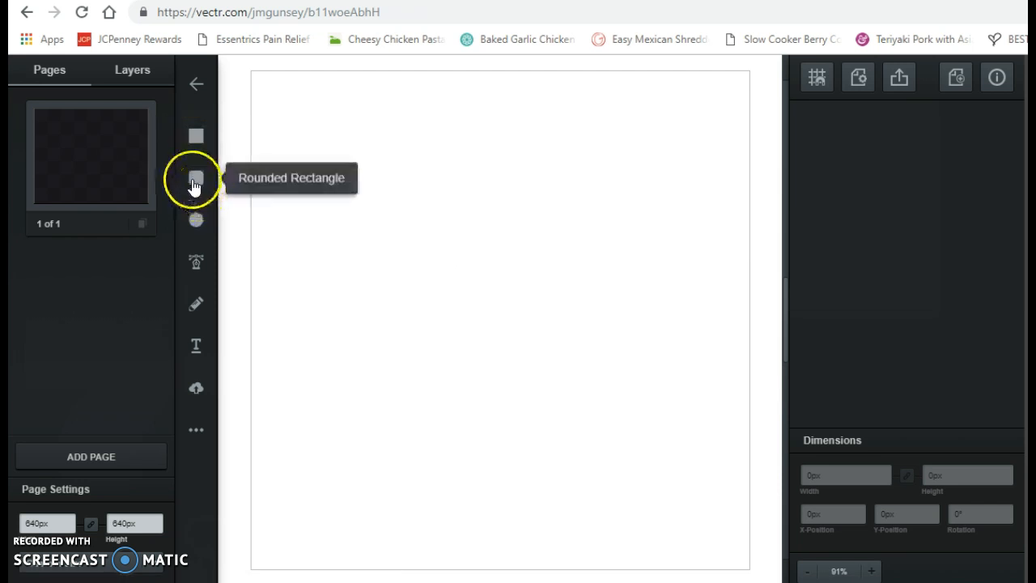
left_click(197, 221)
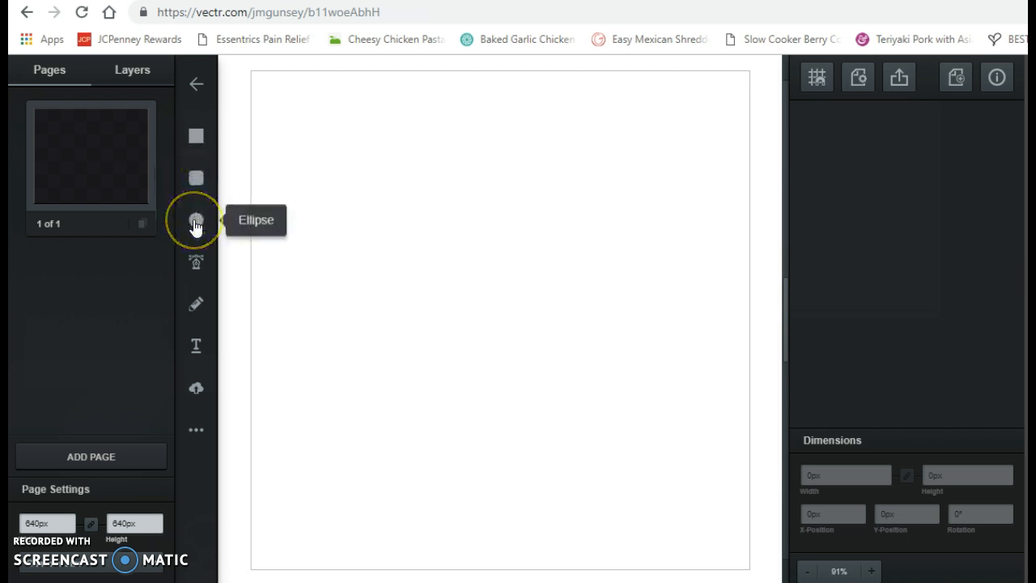
left_click(207, 354)
left_click(196, 431)
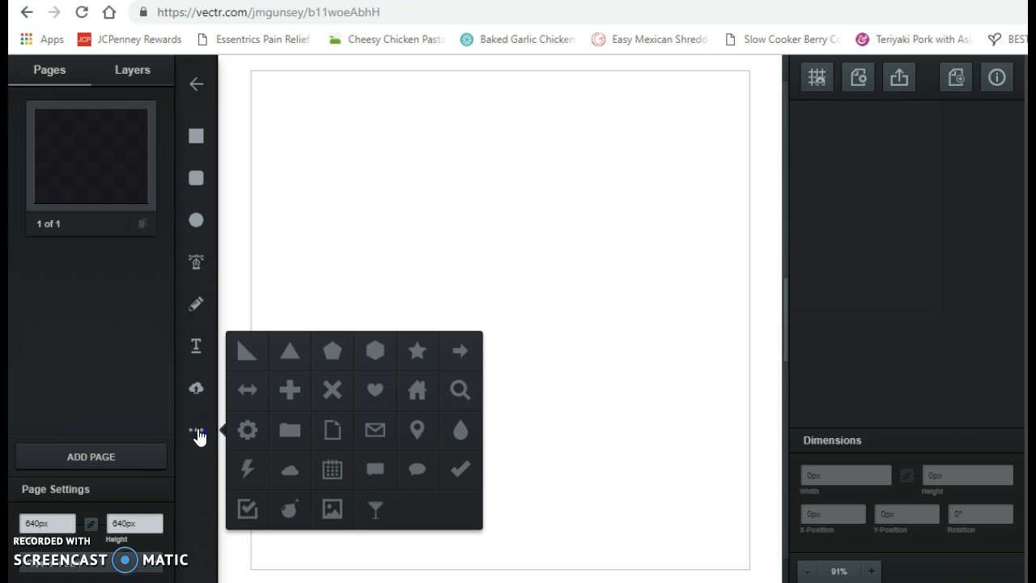
Place a rectangle in the upper part of the page and stretch it to about 320 by 274 px.
left_click(196, 140)
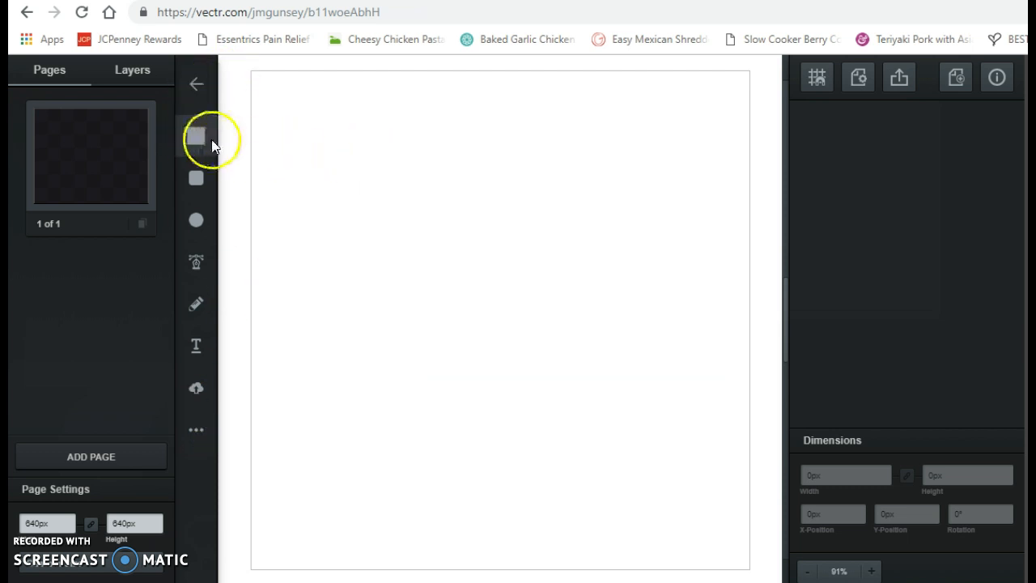
left_click(429, 204)
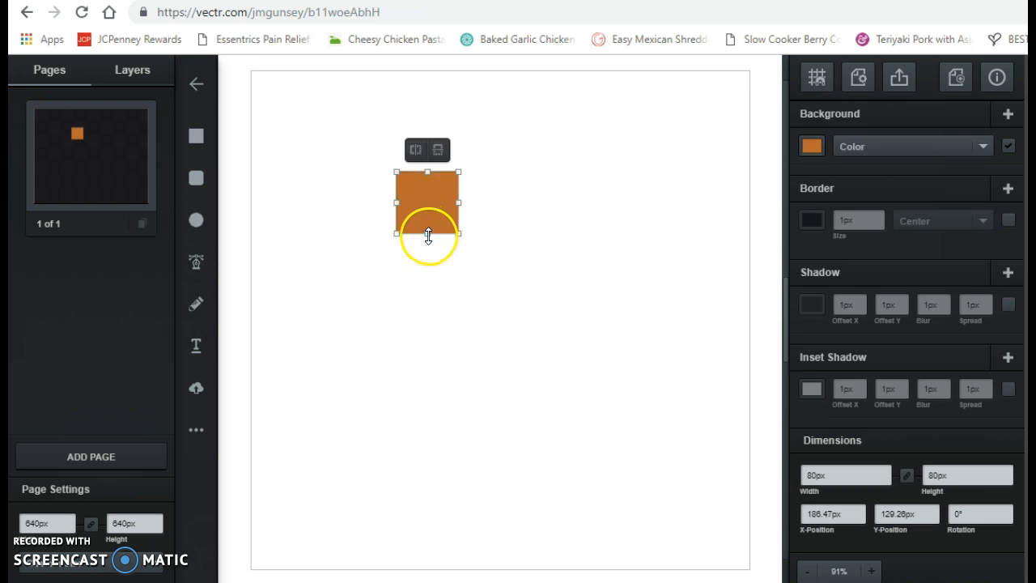
left_click_drag(431, 232, 451, 343)
left_click_drag(461, 261, 621, 274)
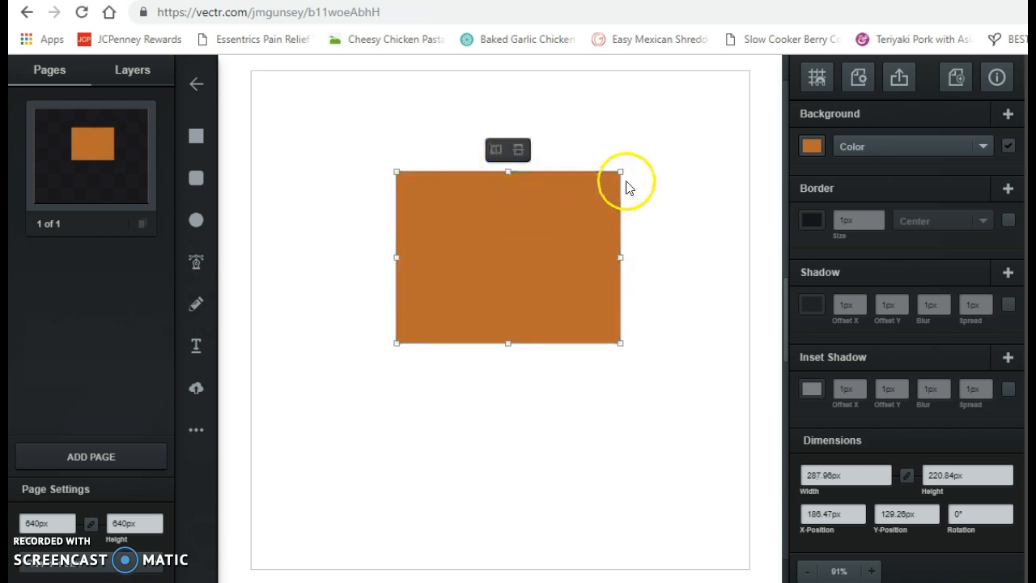
left_click_drag(621, 173, 646, 131)
Move the rectangle to the horizontal centre of the page, at about X 160 px and Y 105 px.
left_click(527, 210)
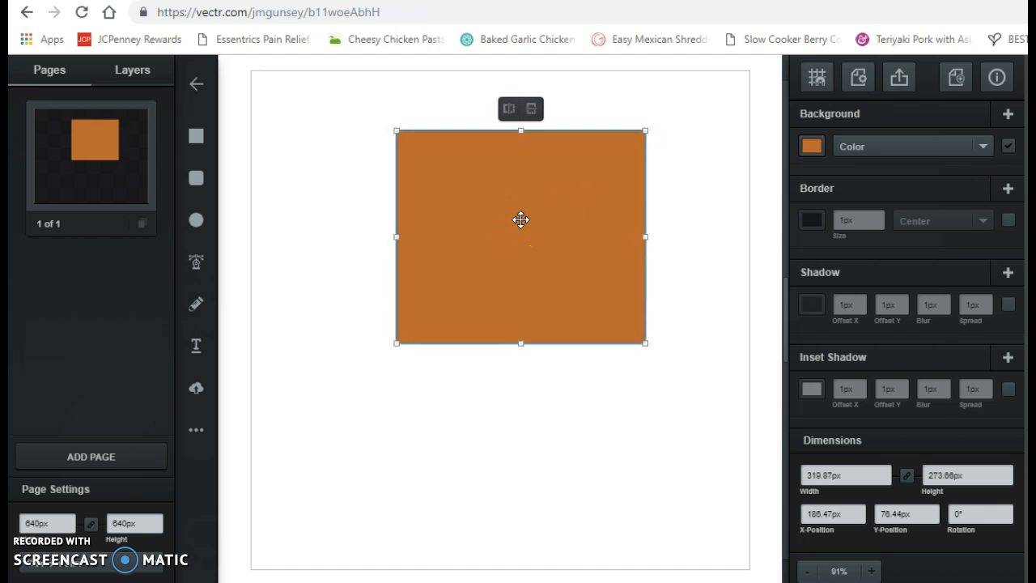
left_click_drag(520, 220, 500, 242)
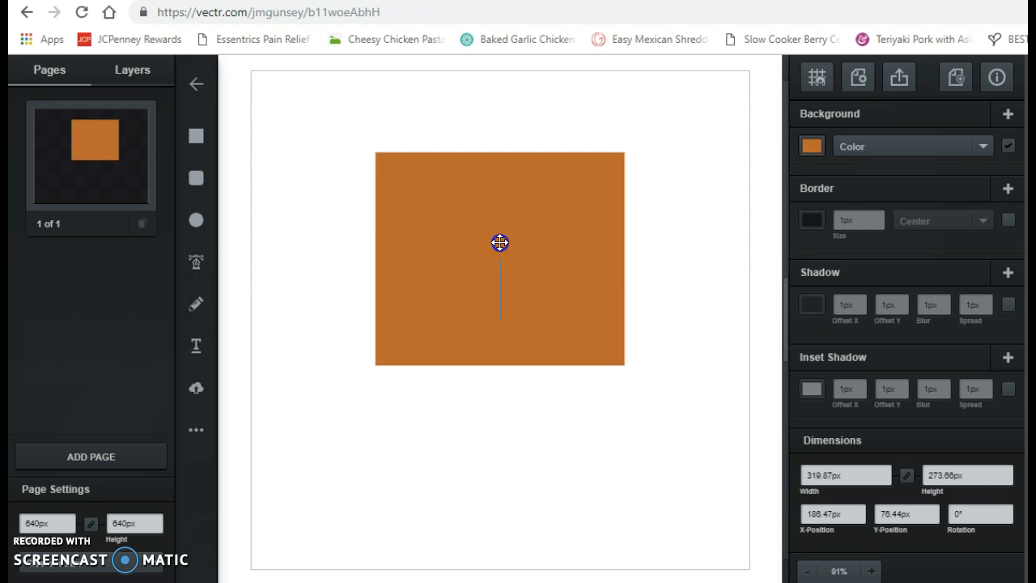
left_click_drag(499, 242, 499, 242)
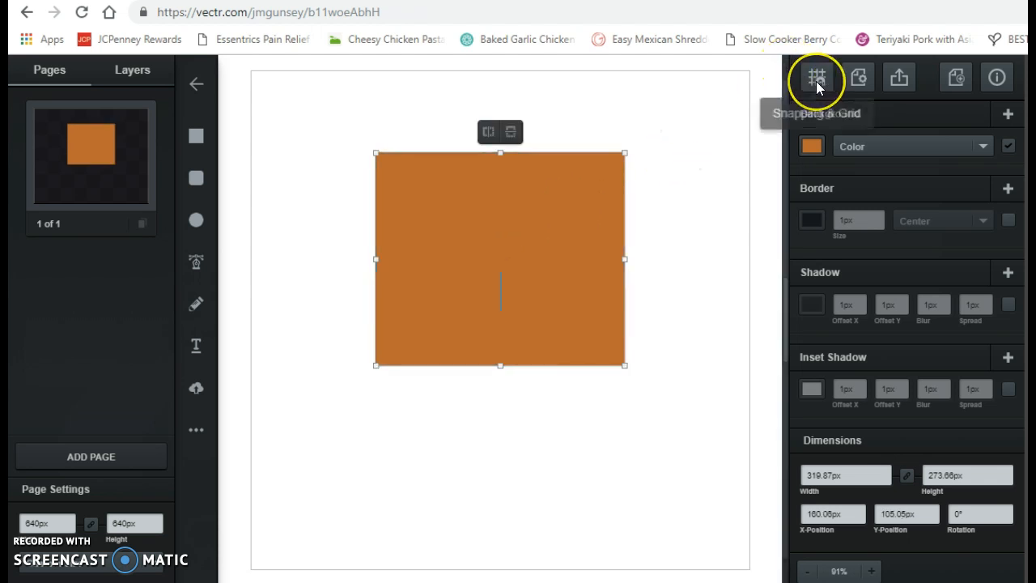
Set the snapping and grid mode to Snapping.
left_click(816, 81)
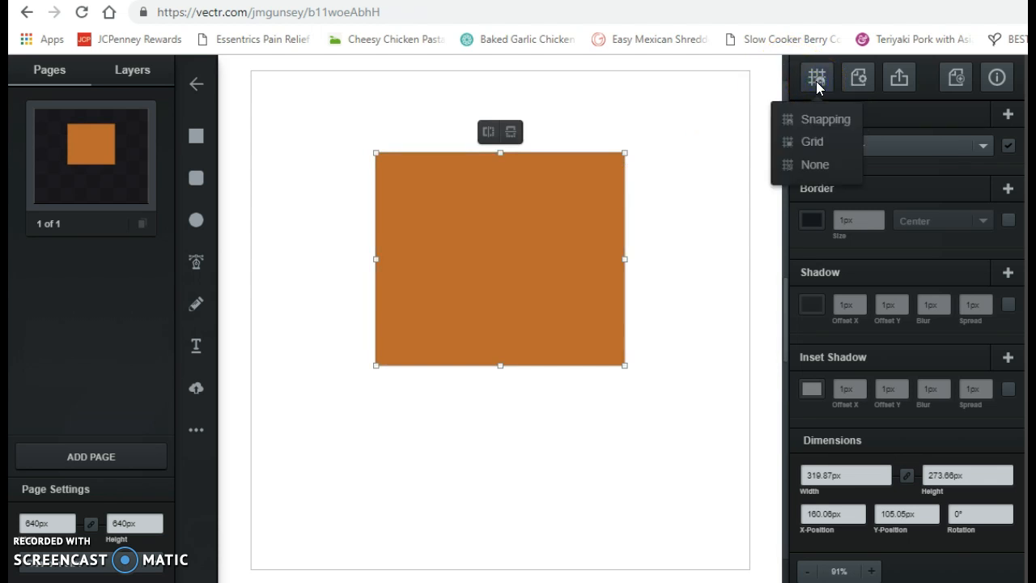
left_click(821, 120)
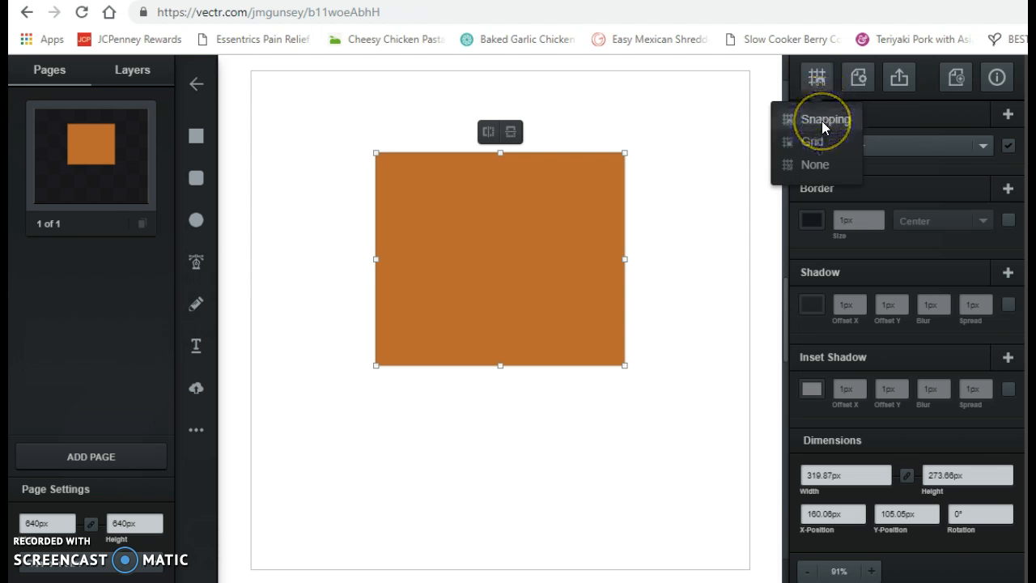
left_click(678, 143)
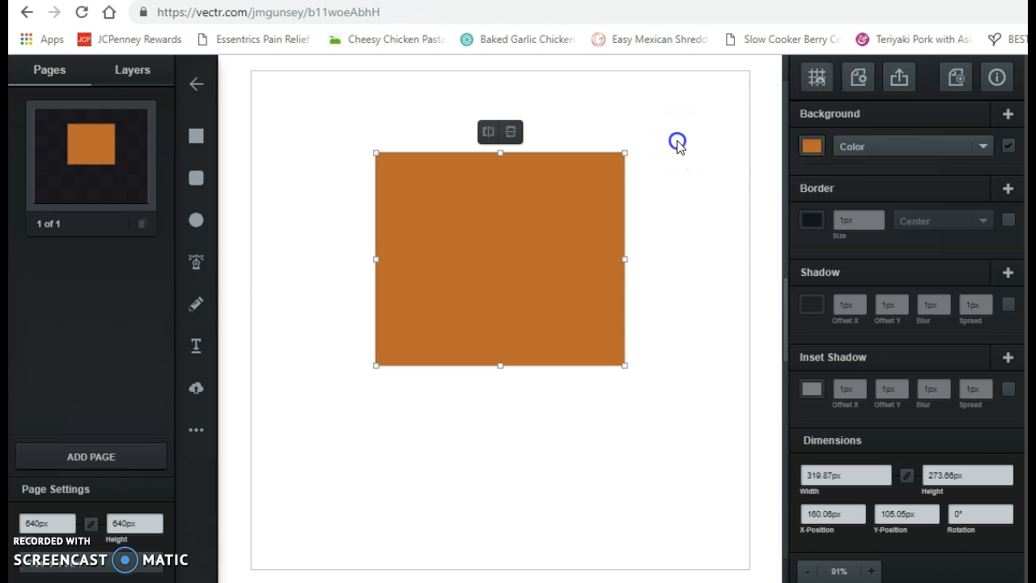
left_click(679, 143)
left_click(668, 151)
Change the rectangle's background colour to a bright green.
left_click(485, 278)
left_click(485, 278)
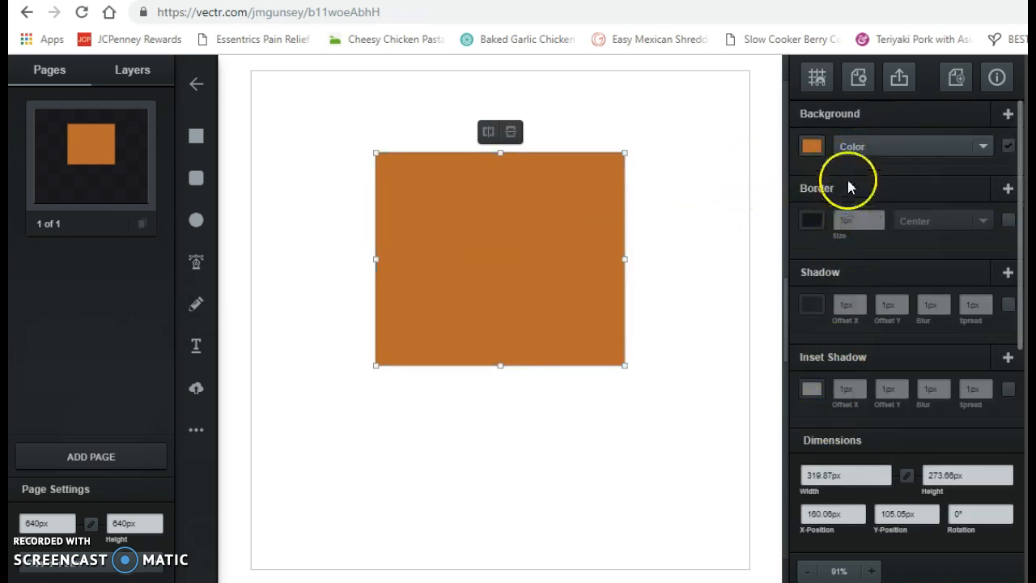
left_click(810, 146)
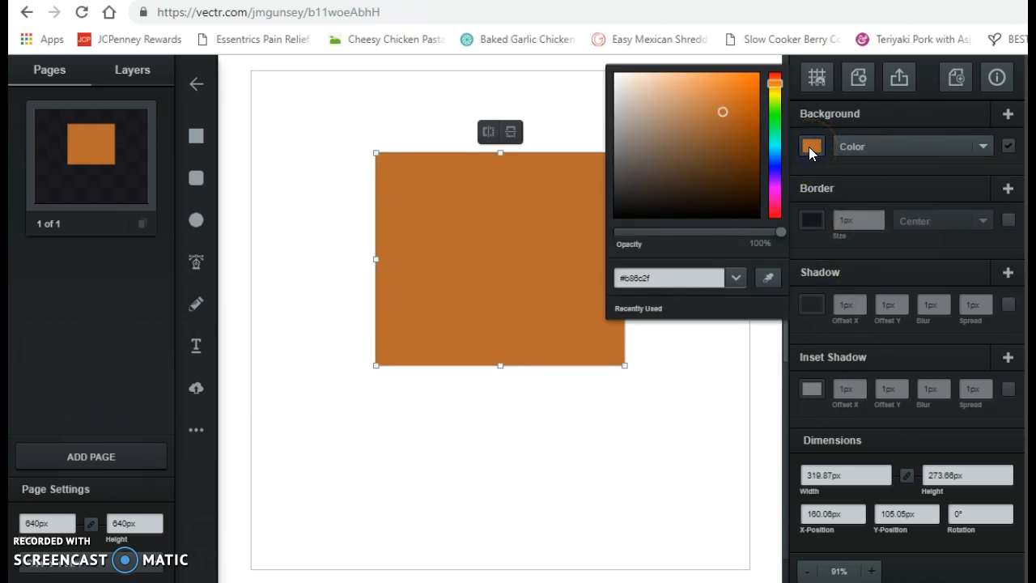
left_click(774, 86)
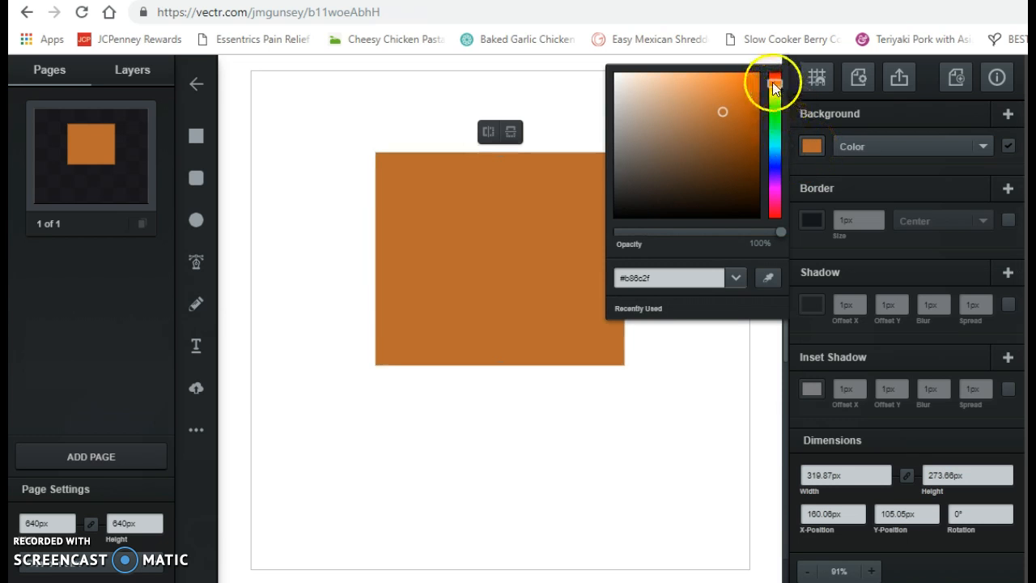
left_click_drag(773, 82, 776, 115)
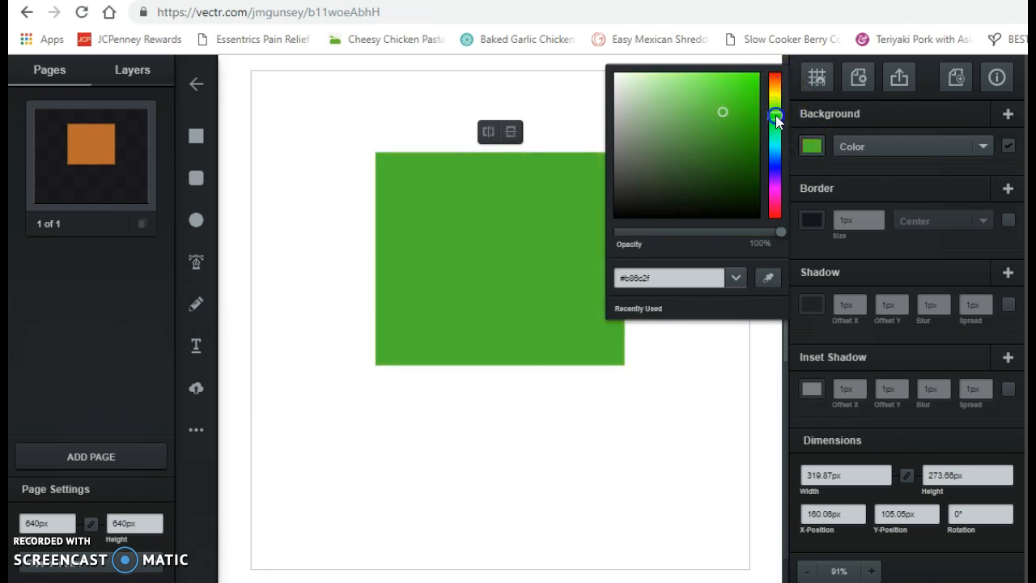
left_click(743, 87)
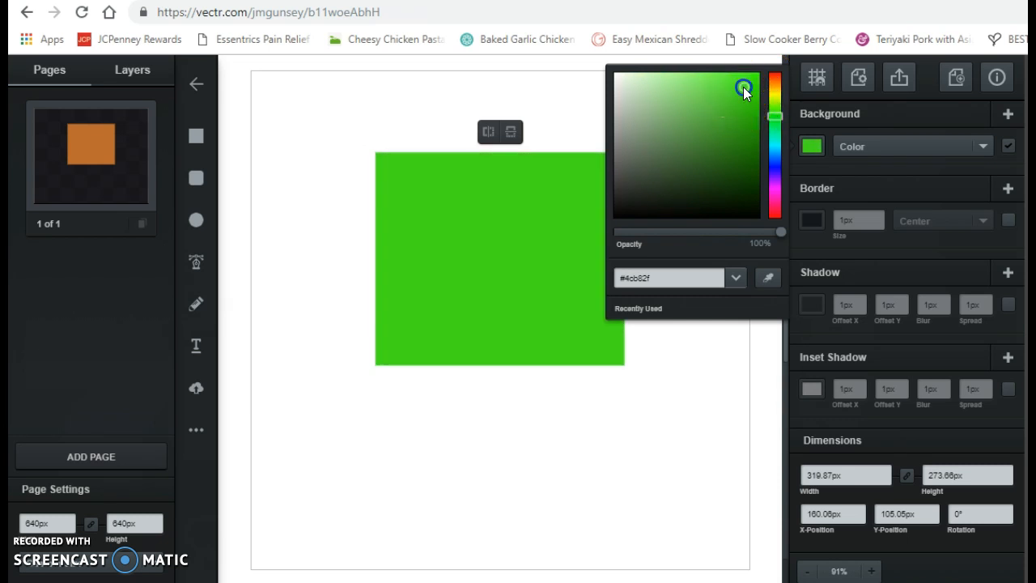
Add a near-black border to the green rectangle and set its size to 5 px.
left_click(812, 220)
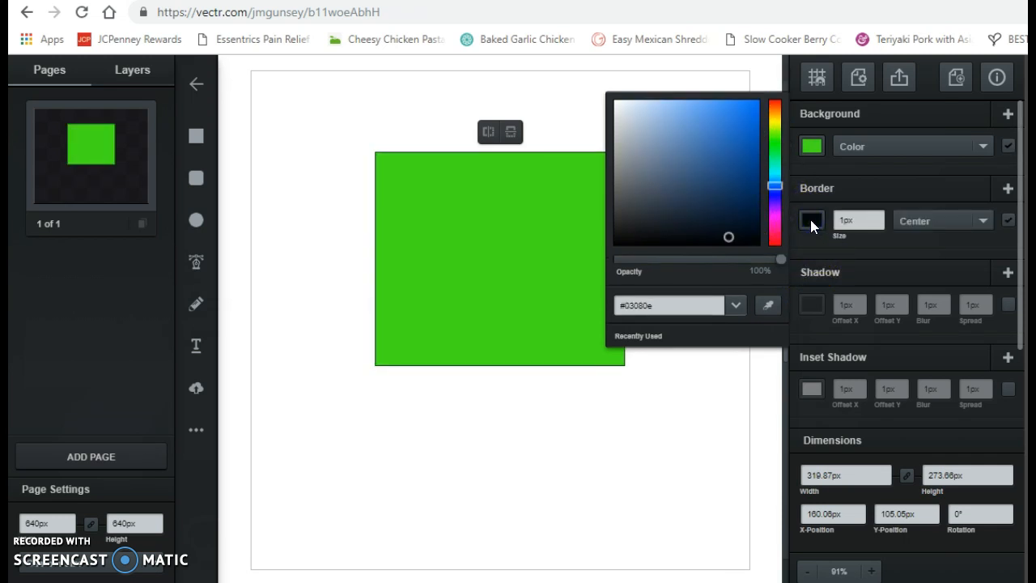
left_click(743, 238)
left_click(850, 221)
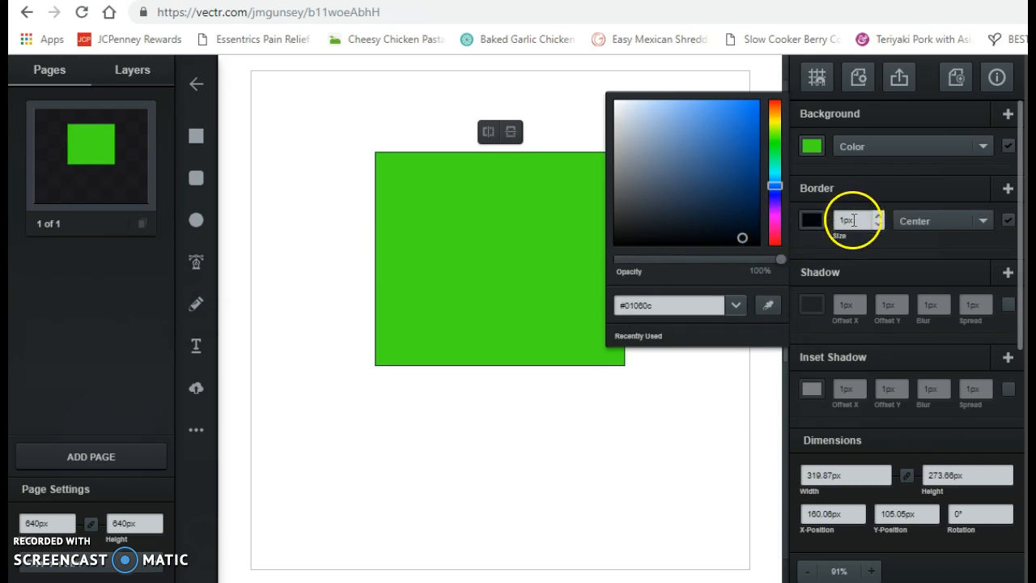
double_click(844, 220)
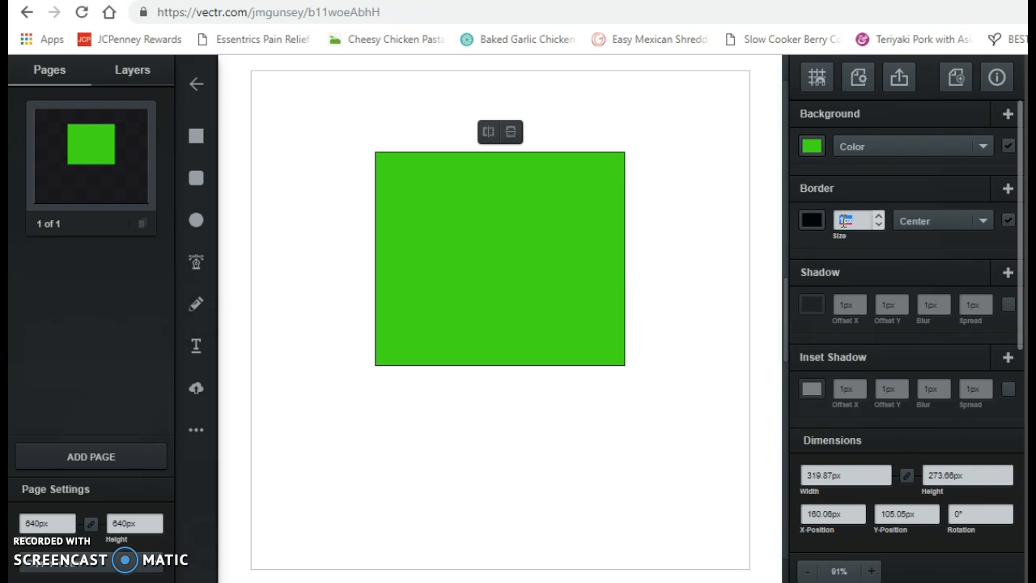
type("3")
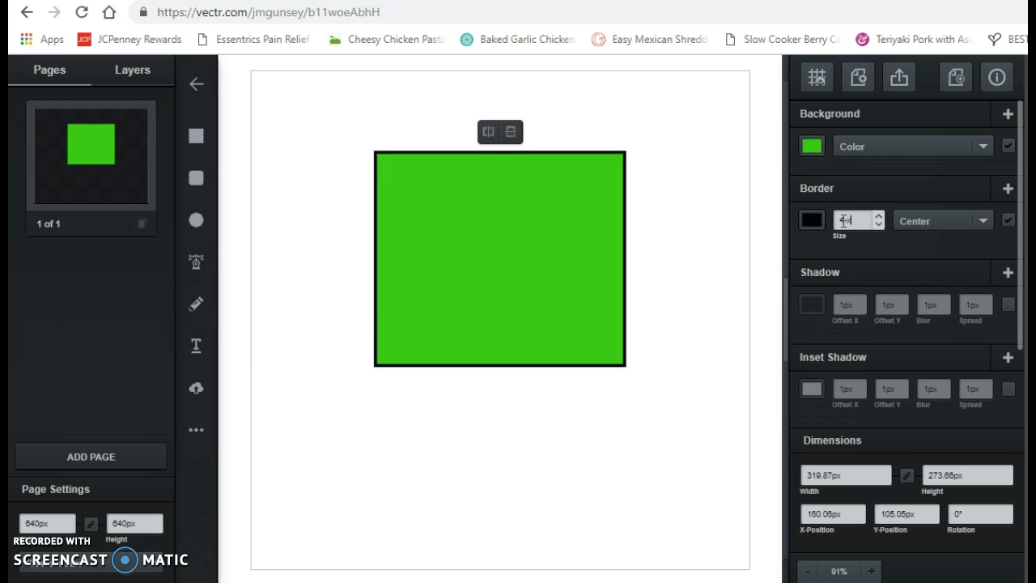
key("Delete")
key("Delete")
type("px")
left_click(859, 235)
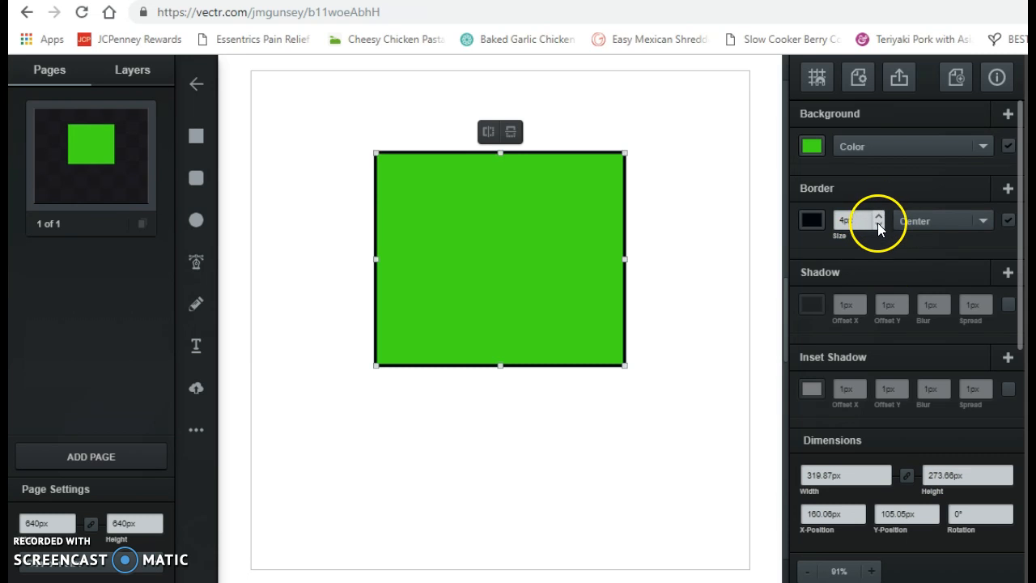
left_click(878, 218)
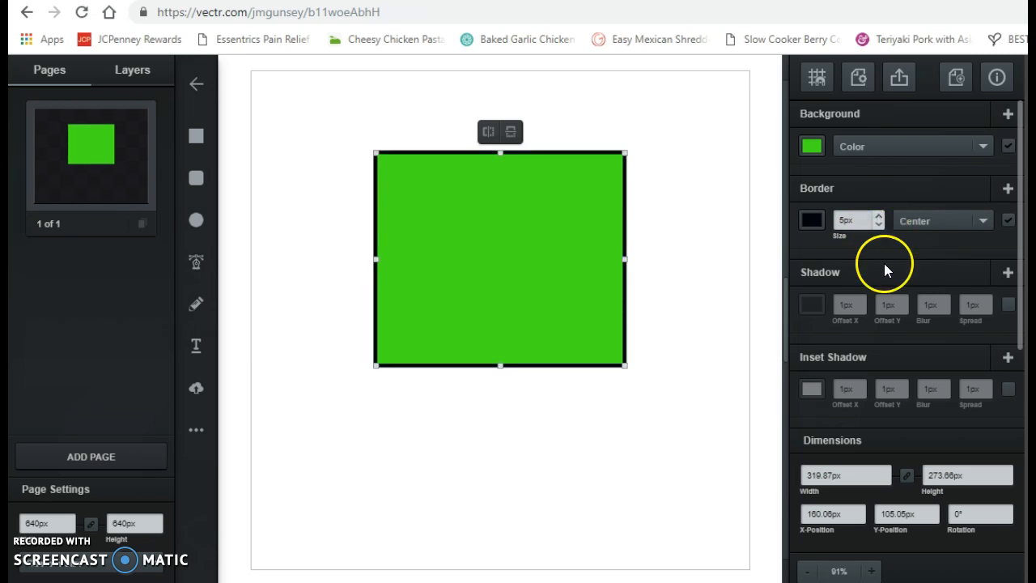
Examine the border position options and the remaining style settings down to the opacity.
left_click(985, 223)
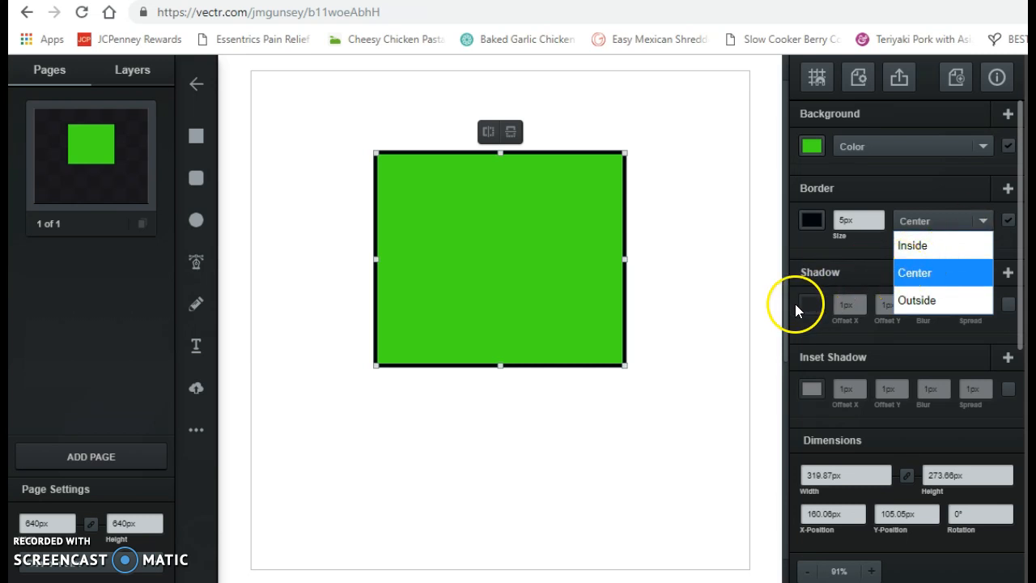
left_click(1019, 285)
left_click_drag(1021, 285, 1020, 364)
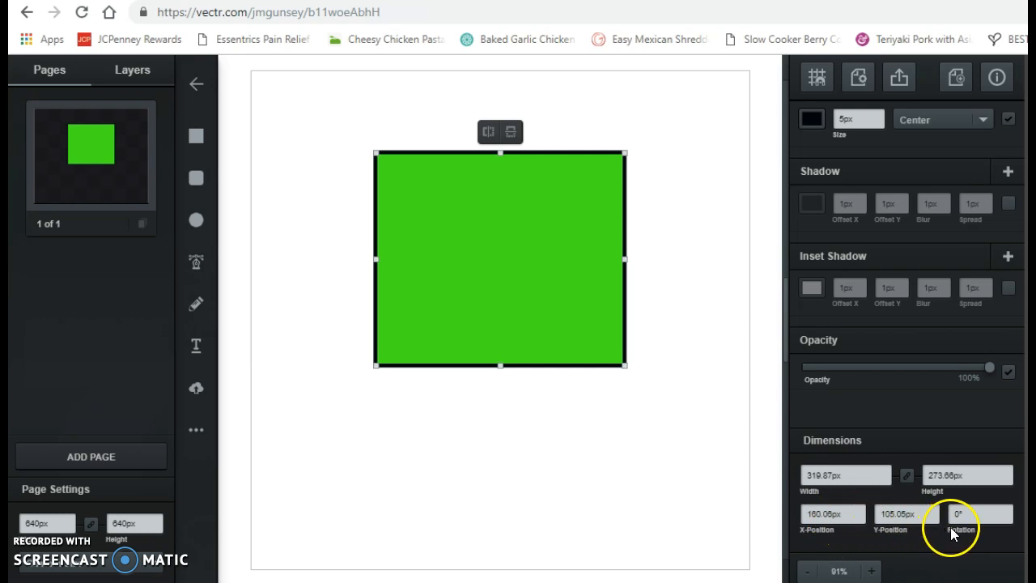
Rotate the green rectangle to 8°.
left_click(1008, 509)
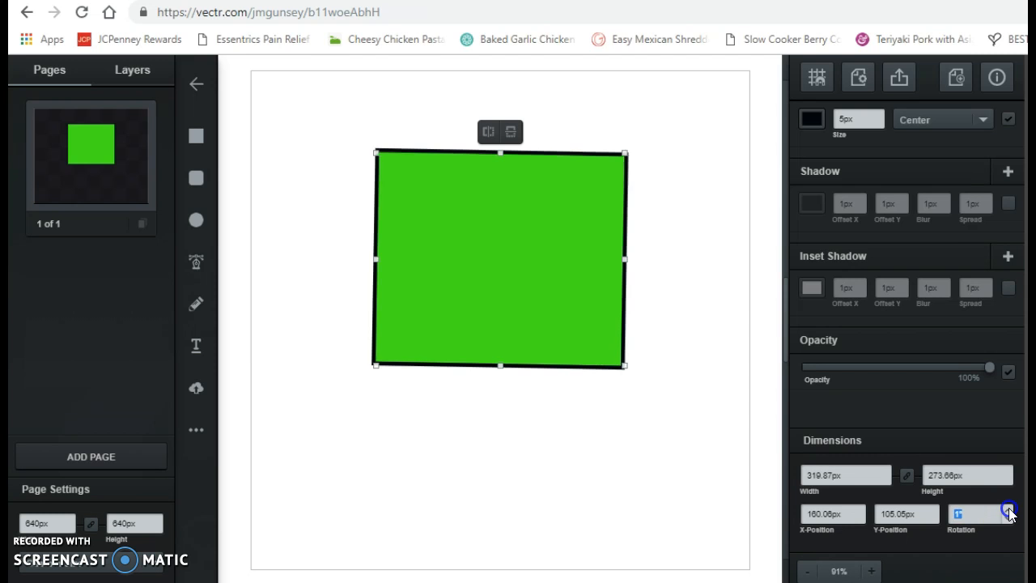
left_click(1009, 509)
left_click(1008, 509)
left_click(1008, 509)
left_click(1008, 510)
left_click(1008, 510)
left_click(1008, 510)
left_click(1008, 510)
Set the green rectangle's rotation back to 0°.
double_click(968, 514)
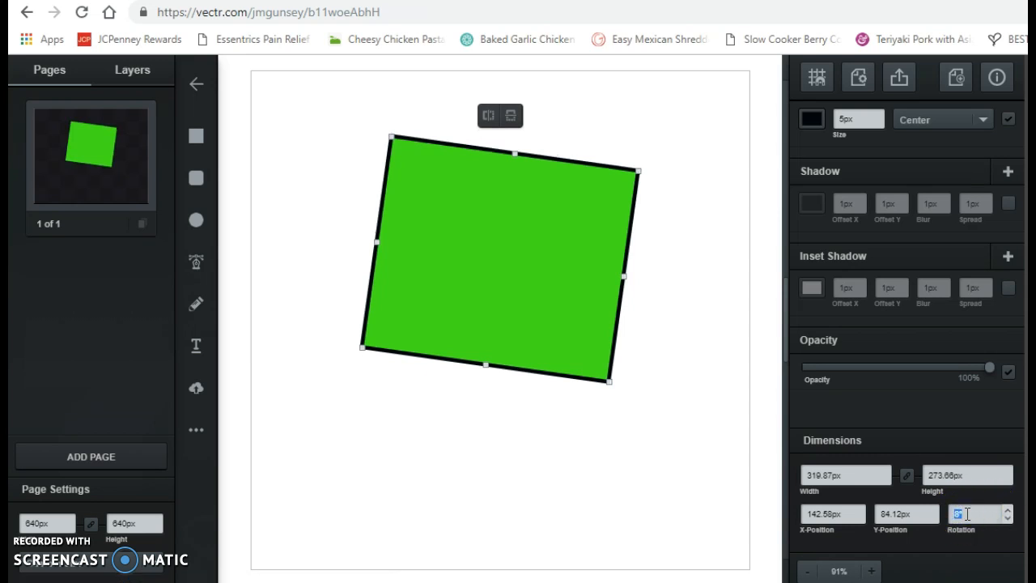
key("BackSpace")
type("0")
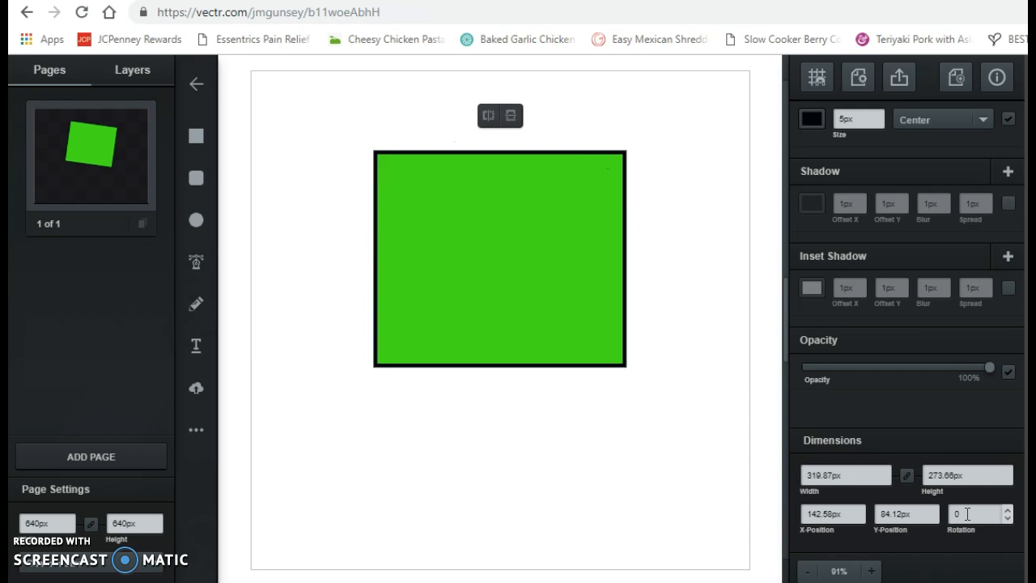
key("Return")
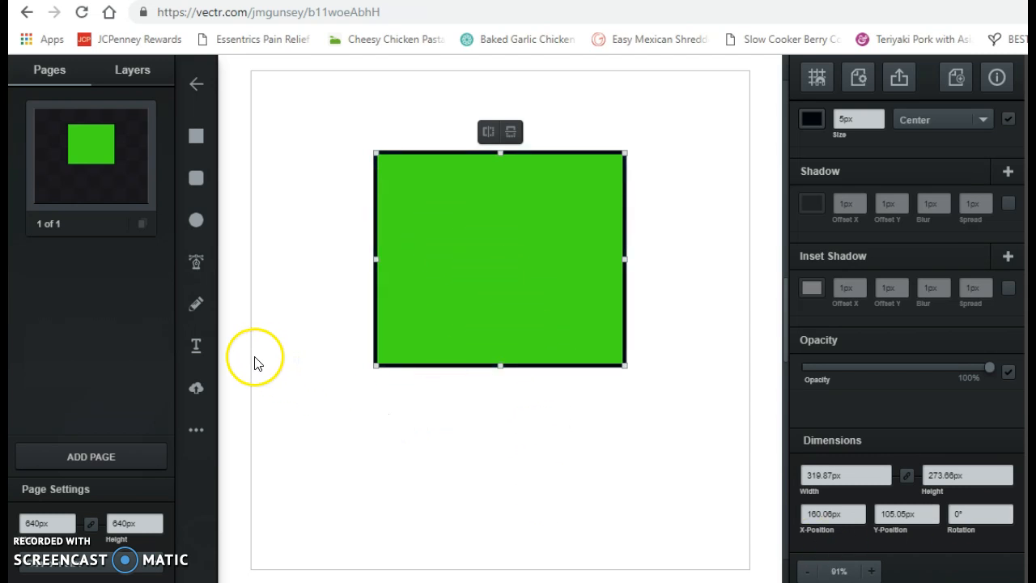
Add the text "Merry Christmas" inside the upper part of the green rectangle.
left_click(196, 347)
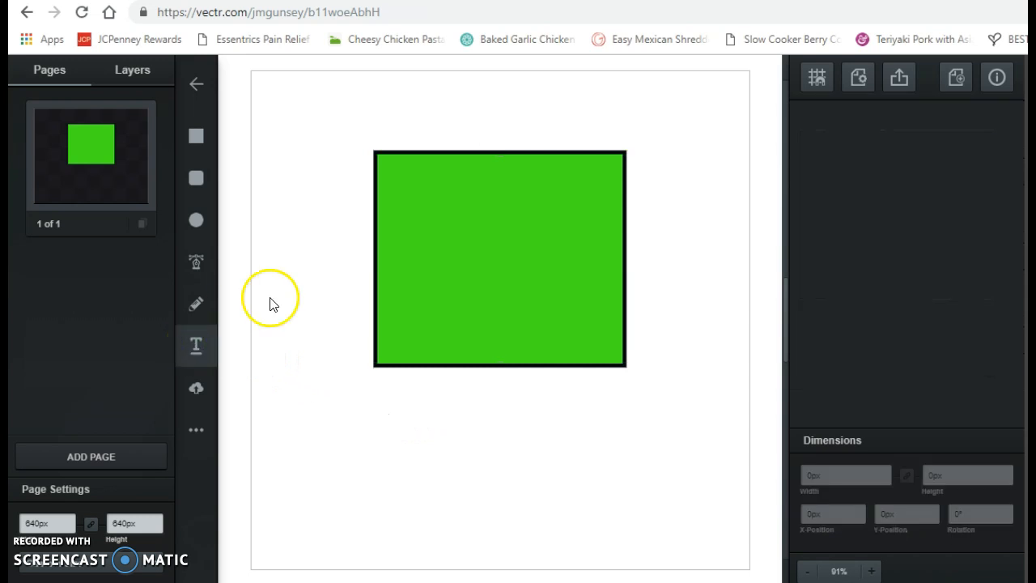
left_click(444, 194)
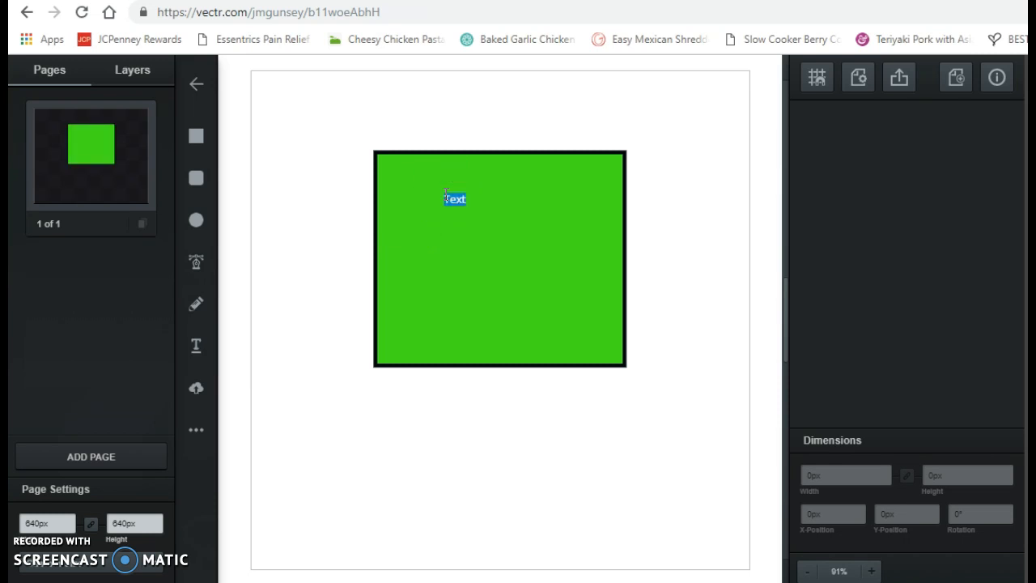
type("H")
type("erry")
type(" Christ")
type("mas!")
left_click(511, 129)
left_click(513, 185)
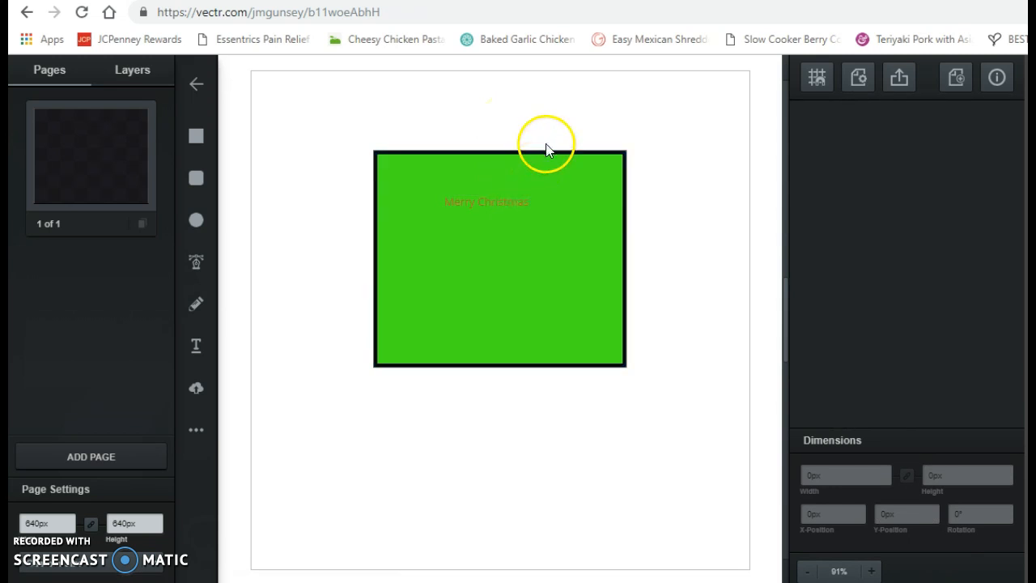
Set the "Merry Christmas" text to 40px in the Oregano font.
left_click(499, 205)
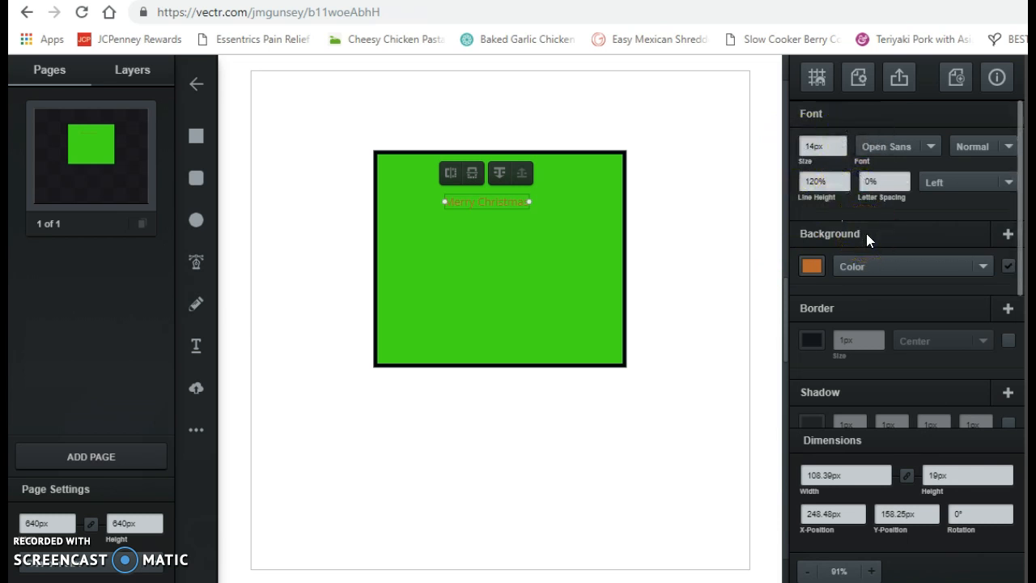
double_click(826, 147)
key("BackSpace")
type("40px")
left_click(850, 148)
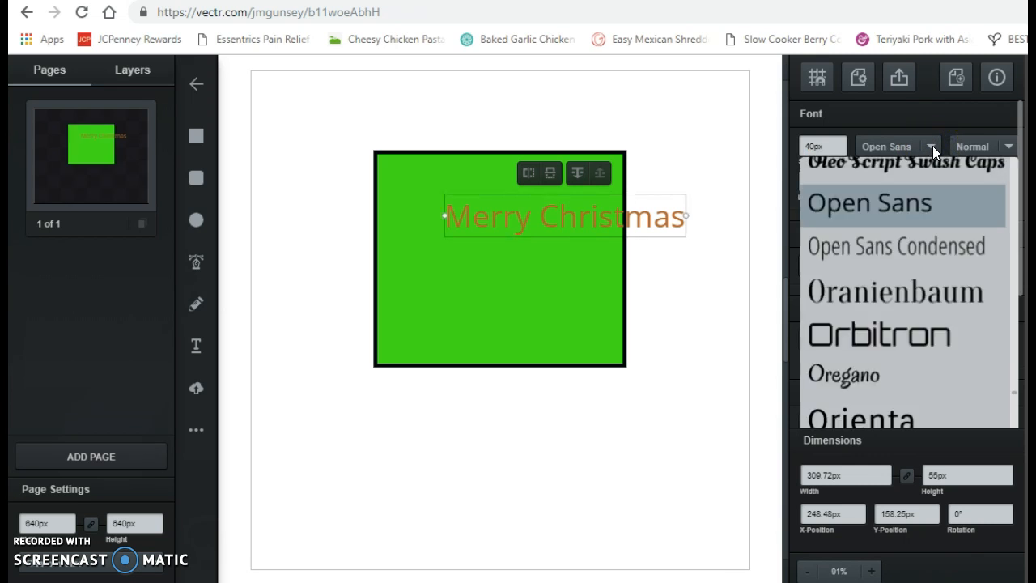
left_click(863, 380)
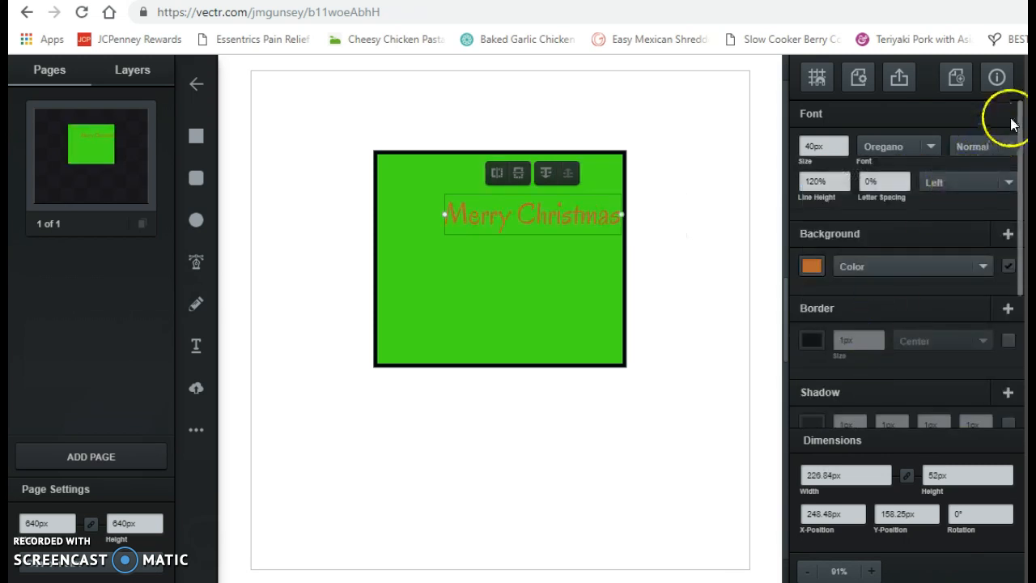
Choose the Normal font style and Center alignment for the "Merry Christmas" text.
left_click(1012, 148)
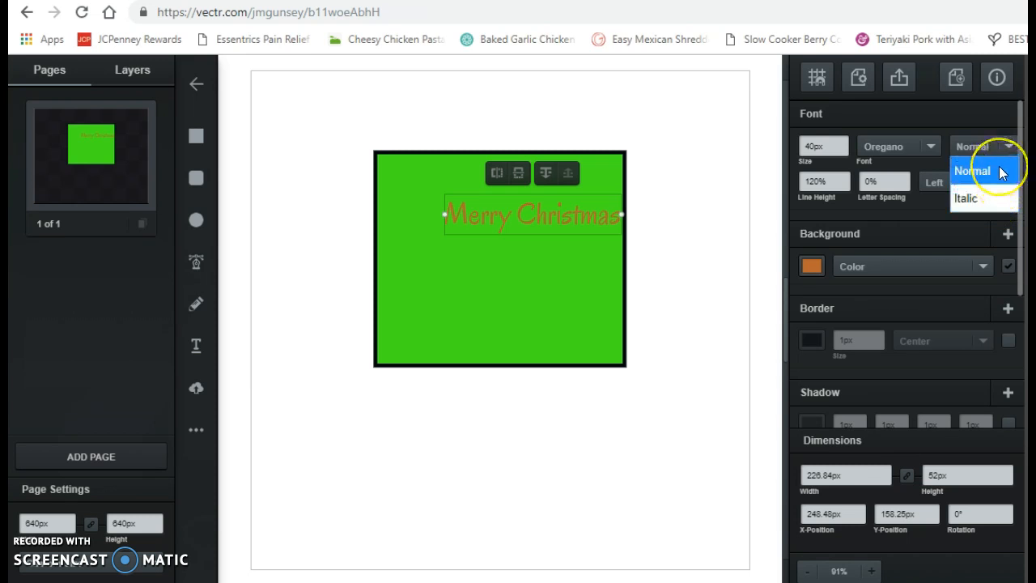
left_click(1002, 170)
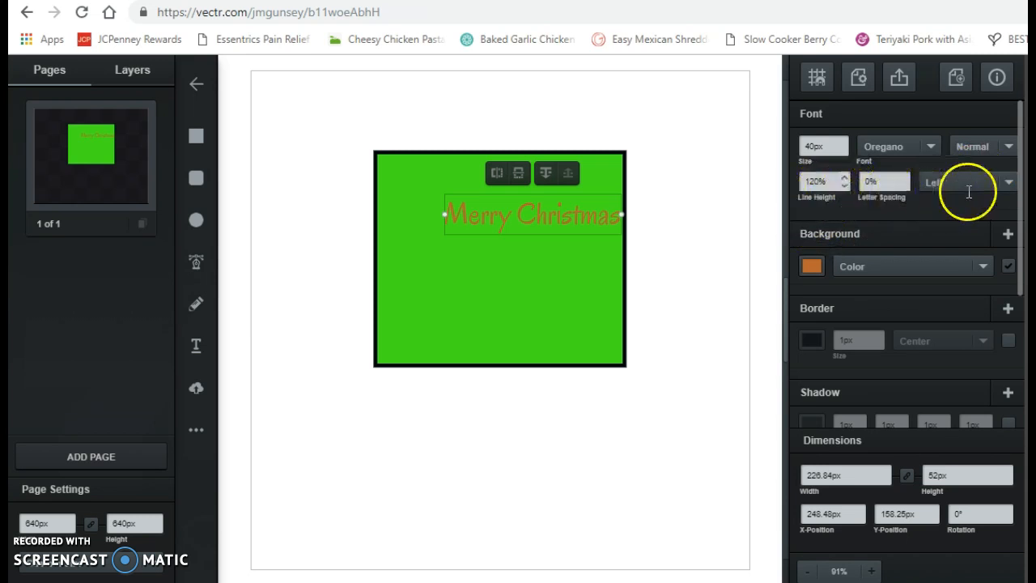
left_click(1006, 185)
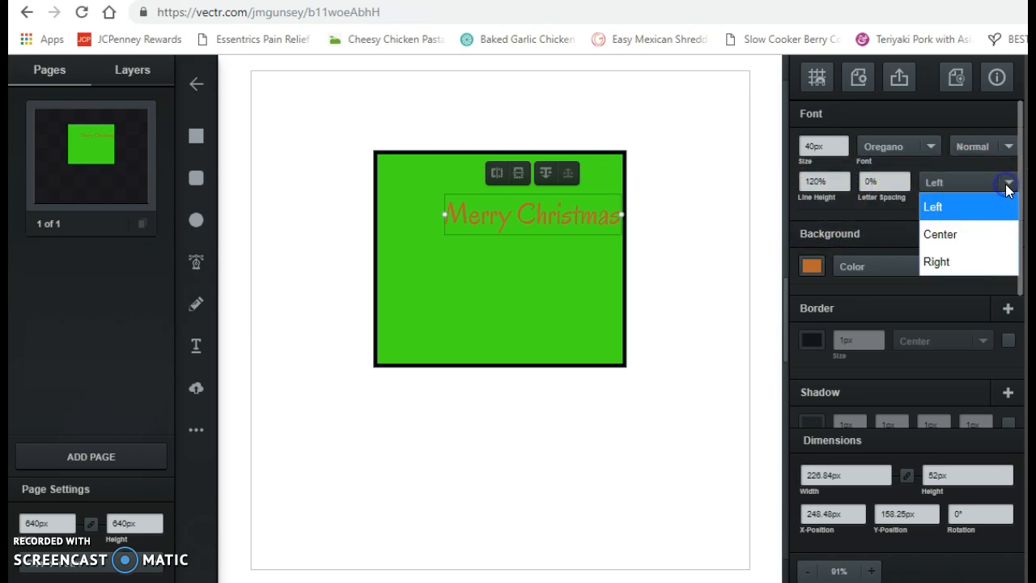
left_click(978, 234)
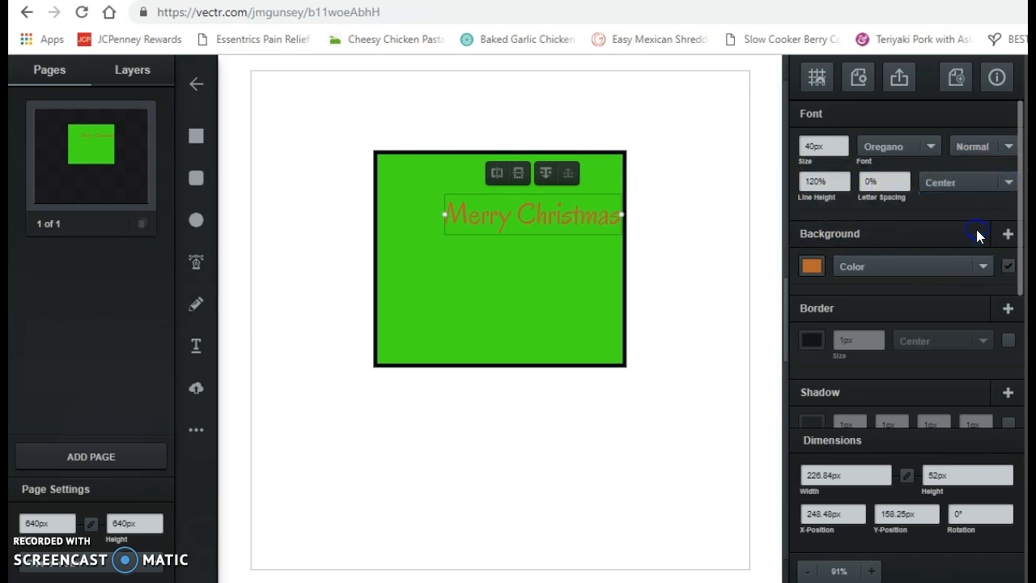
Move the "Merry Christmas" text to the rectangle's horizontal centre, at about X 207 px and Y 168 px.
left_click(532, 224)
left_click(515, 224)
mouse_move(516, 223)
left_mouse_down()
mouse_move(491, 221)
mouse_move(505, 227)
left_mouse_up()
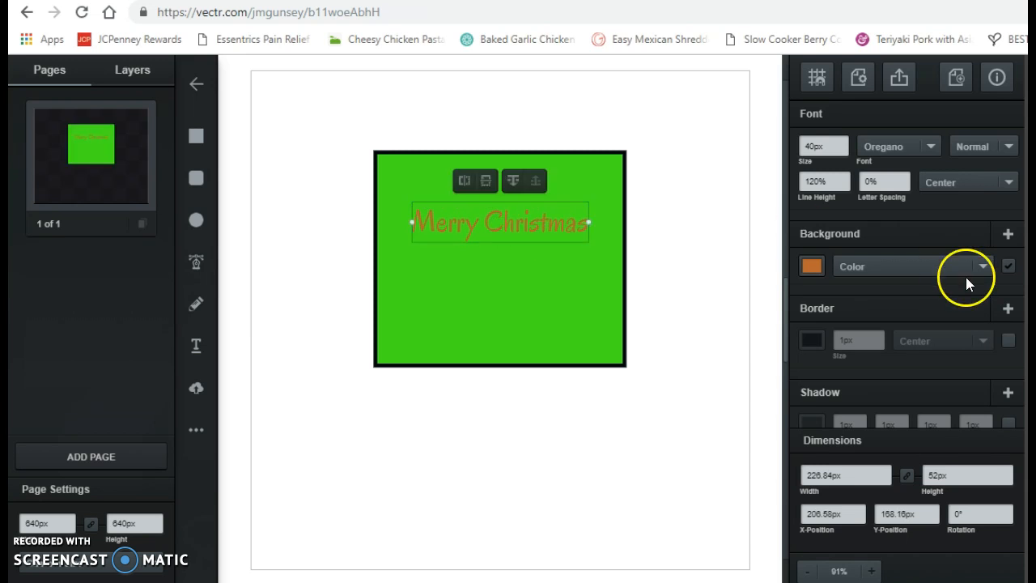
Change the "Merry Christmas" text's background color to bright red, #ef1616.
left_click(813, 266)
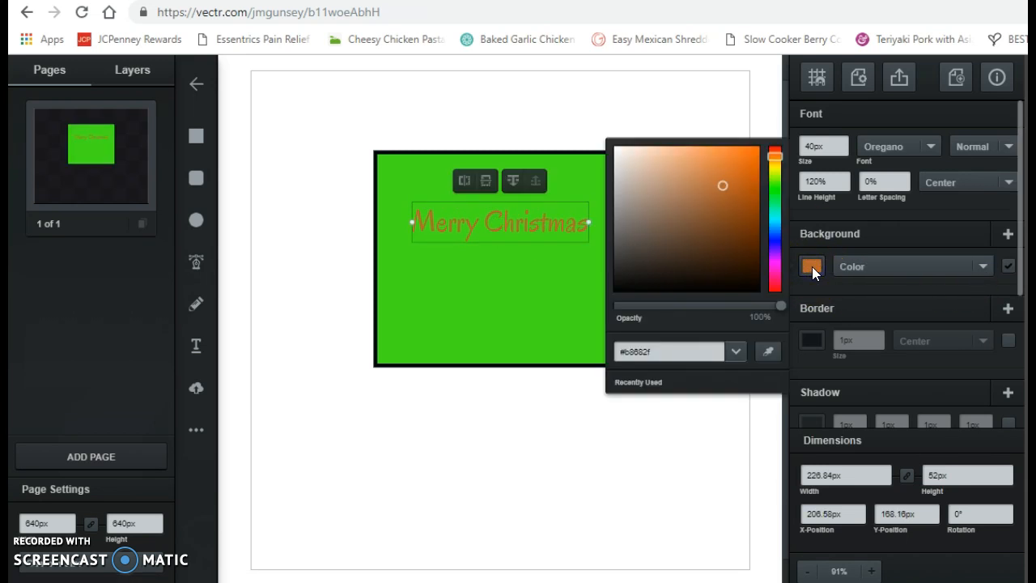
left_click(778, 284)
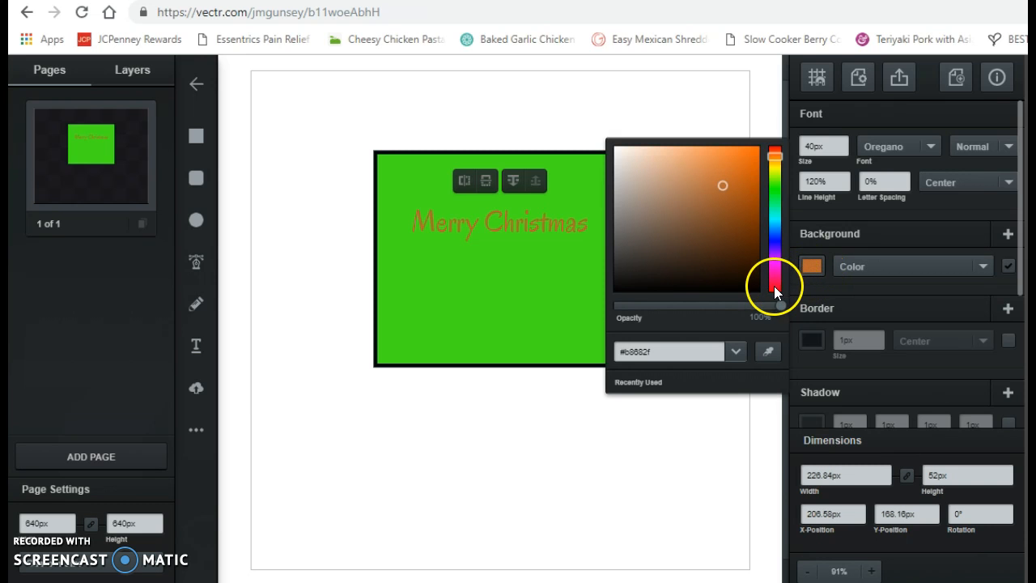
left_click(774, 287)
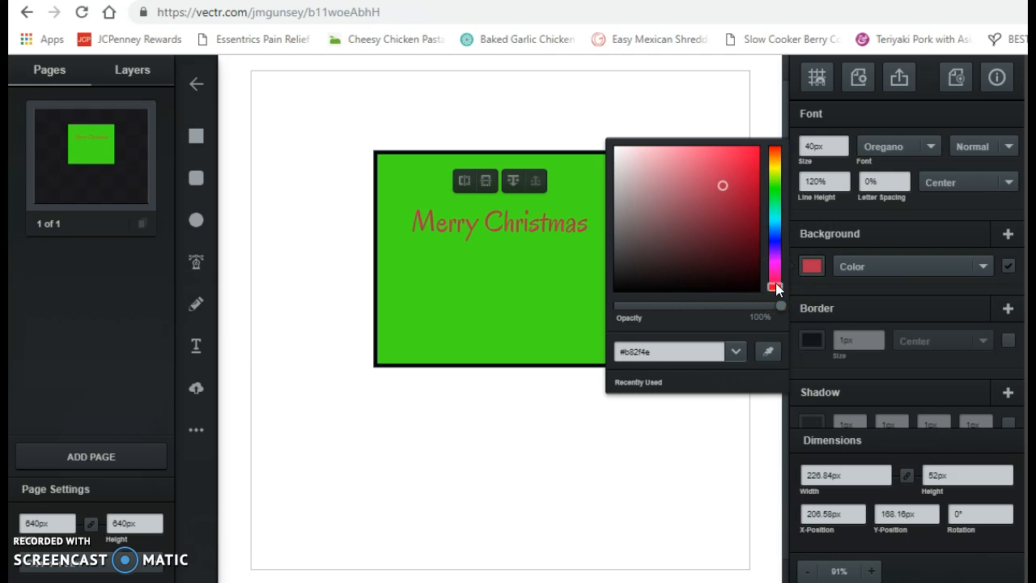
left_click_drag(776, 283, 773, 140)
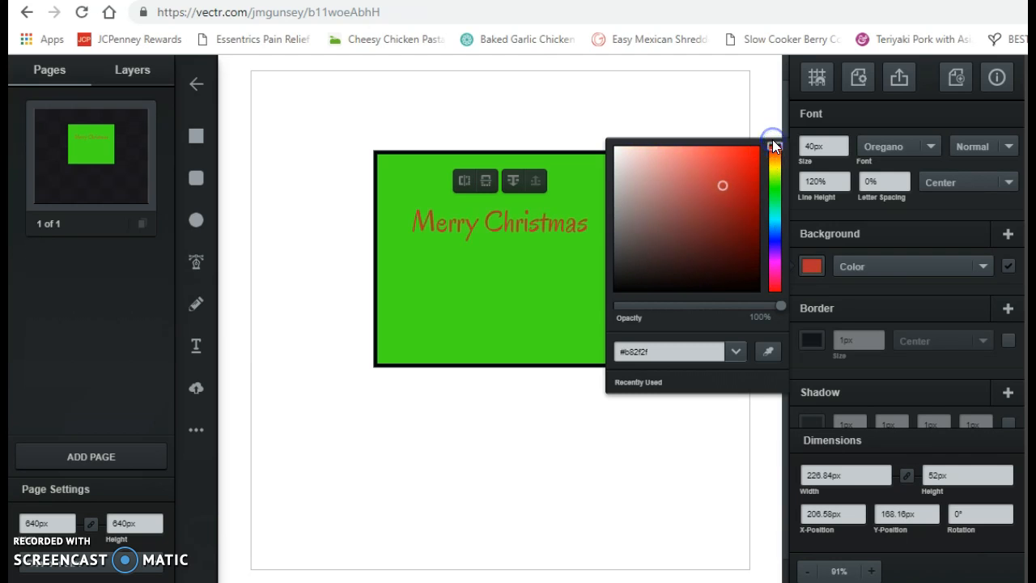
right_click(746, 155)
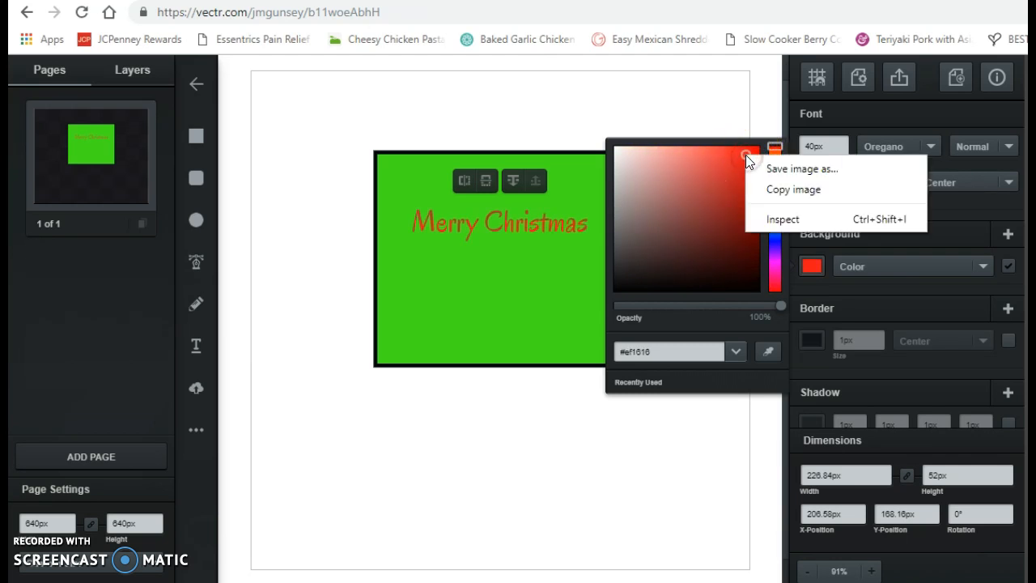
left_click(707, 101)
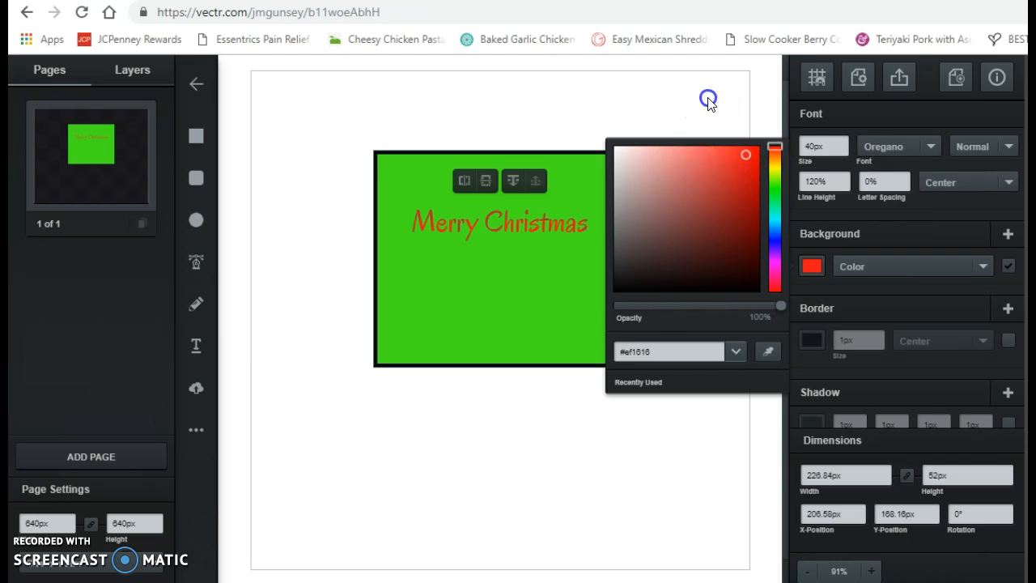
left_click(708, 101)
Insert a star shape below the green rectangle.
scroll(565, 326, "up", 1)
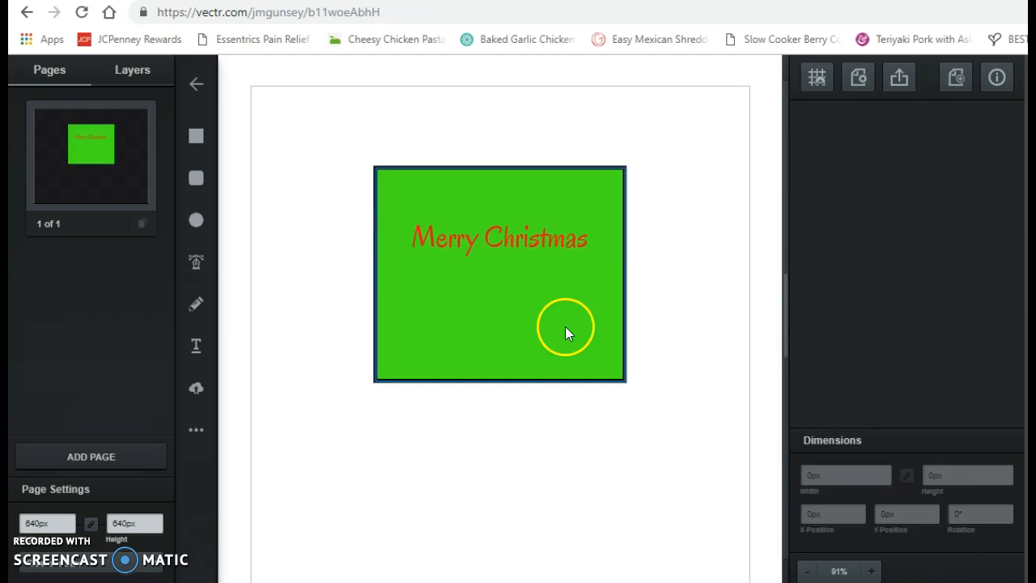
scroll(565, 326, "down", 2)
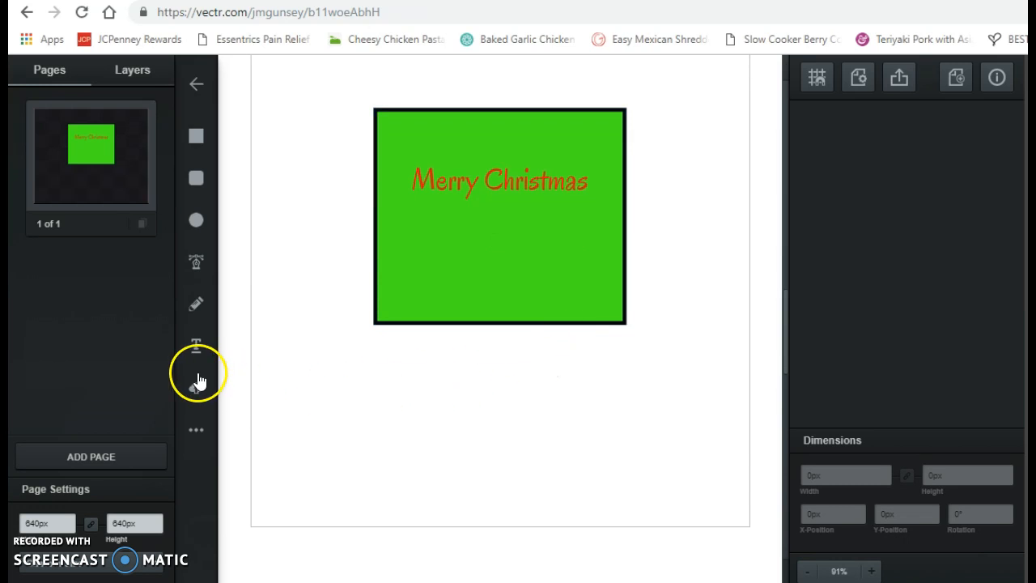
left_click(202, 430)
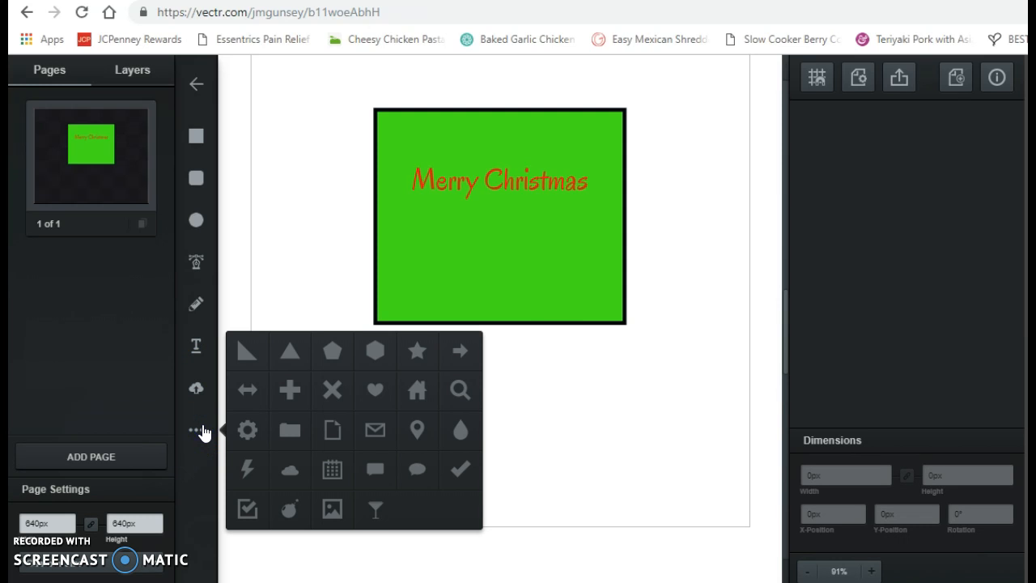
left_click(448, 351)
left_click(416, 354)
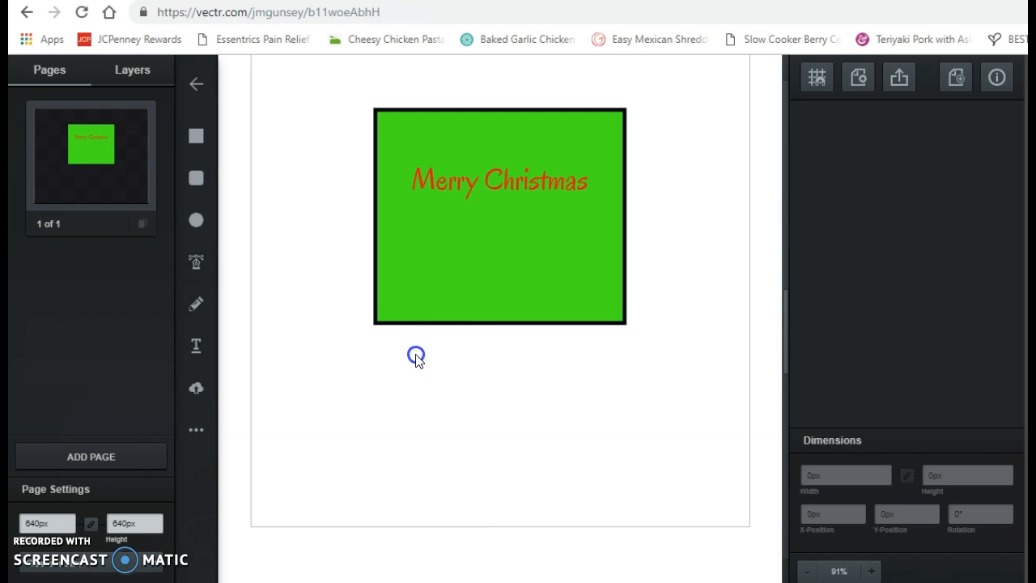
left_click(497, 386)
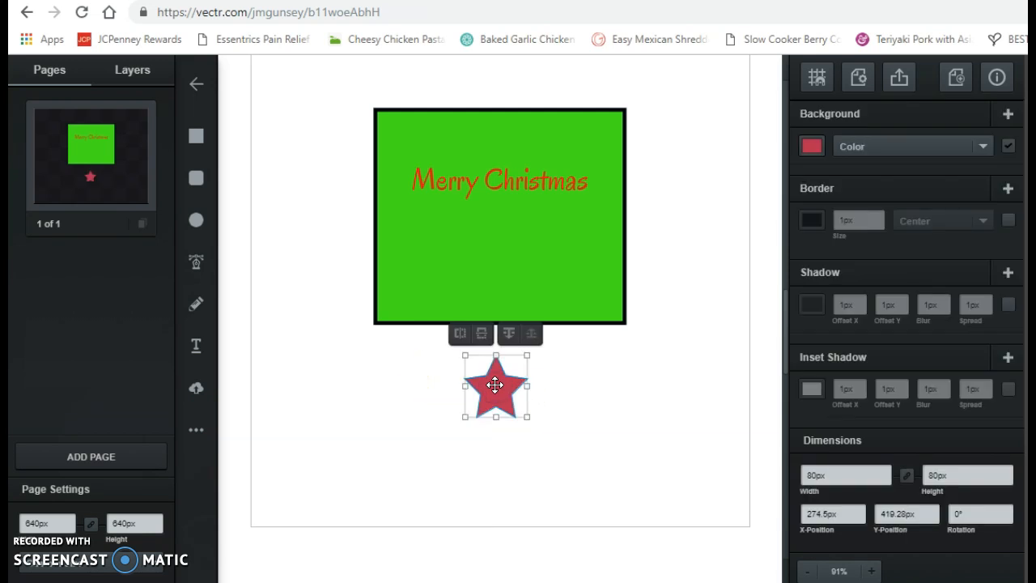
Enlarge the star to about 133 px wide and 111 px high, and centre it under the rectangle.
left_click(498, 420)
left_click_drag(498, 419, 493, 442)
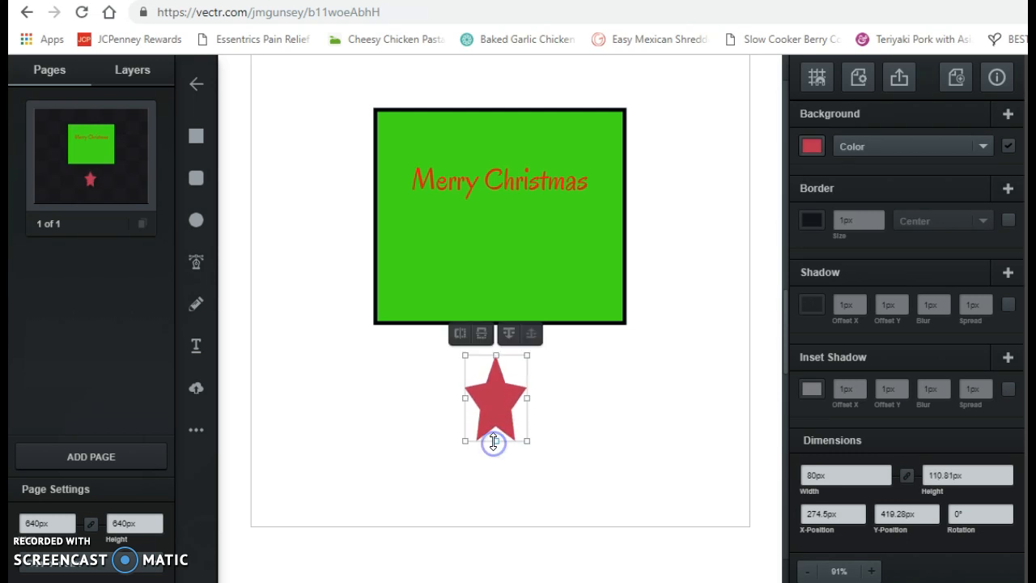
left_click_drag(527, 398, 505, 400)
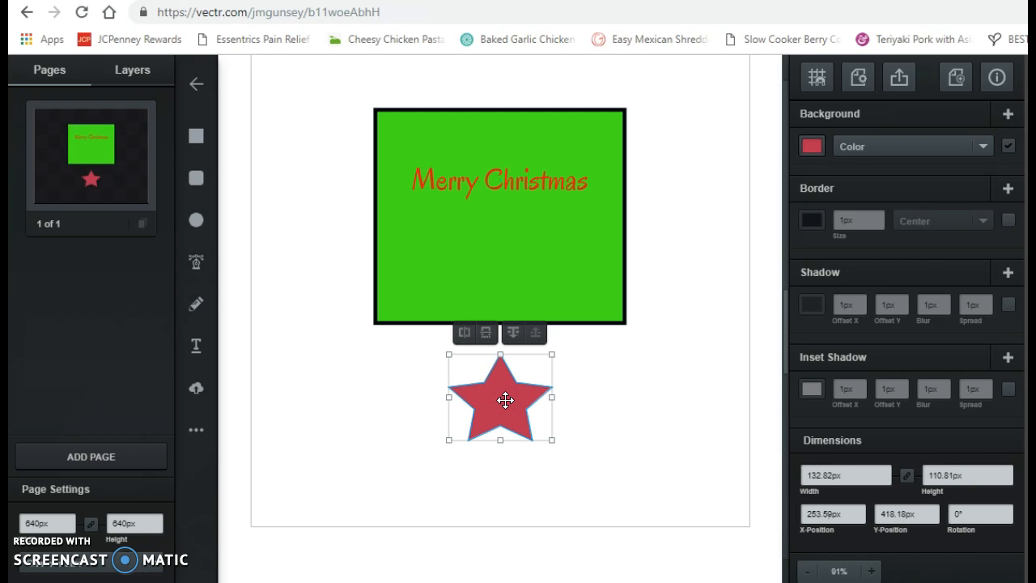
Fill the star with a green color and give it a near-black 2px border.
left_click(811, 146)
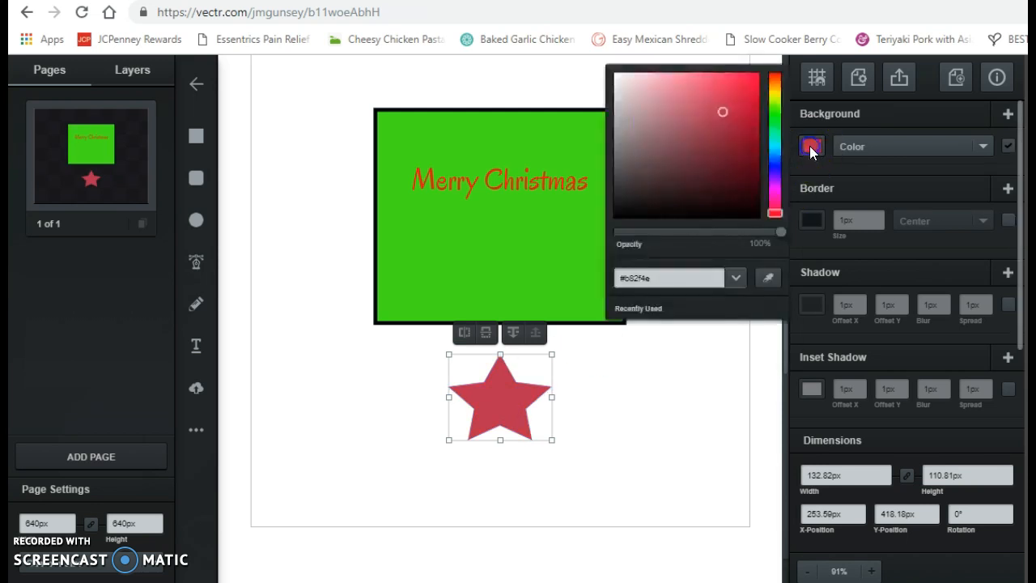
left_click(775, 114)
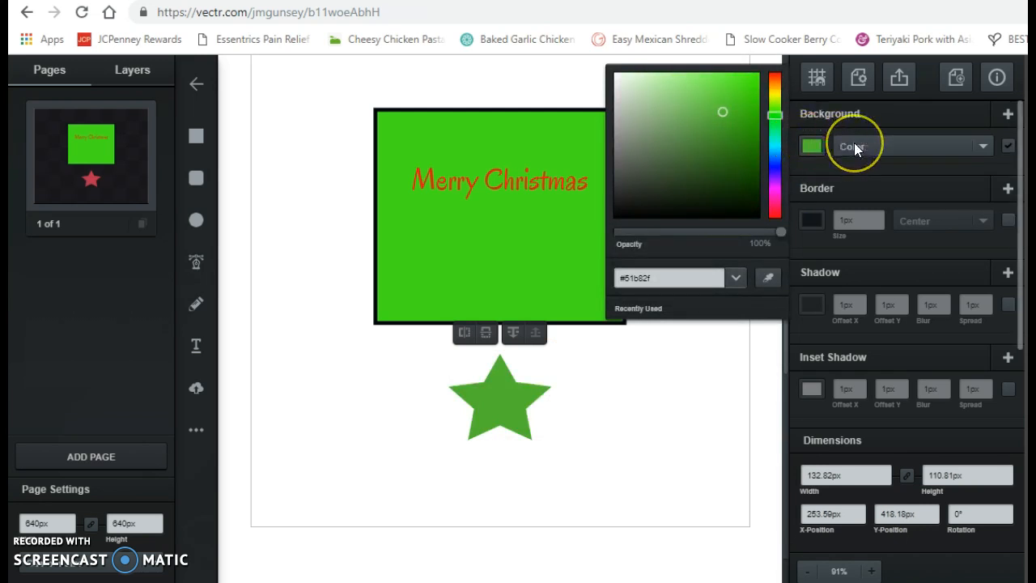
left_click(813, 218)
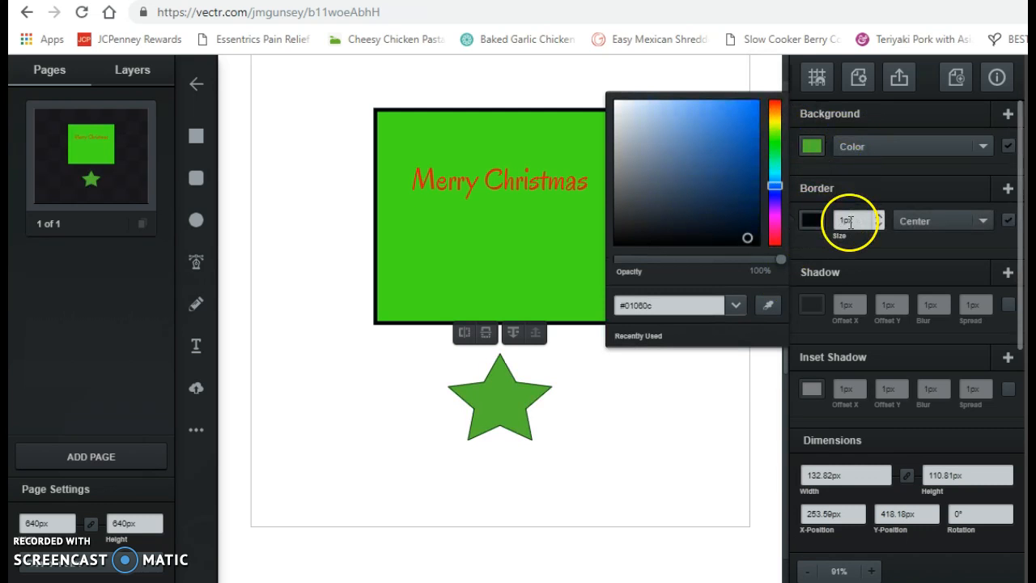
left_click(880, 216)
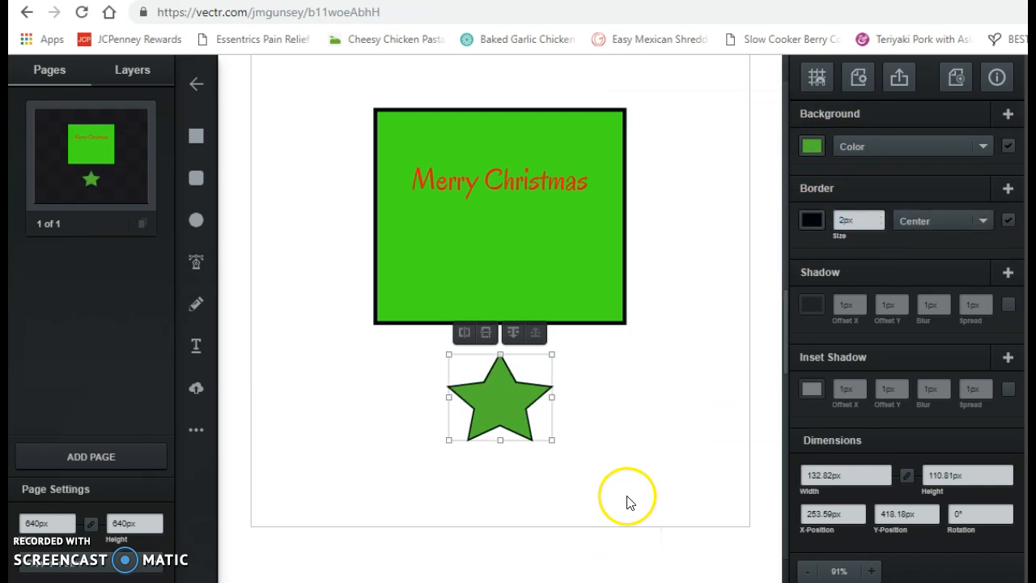
left_click(661, 450)
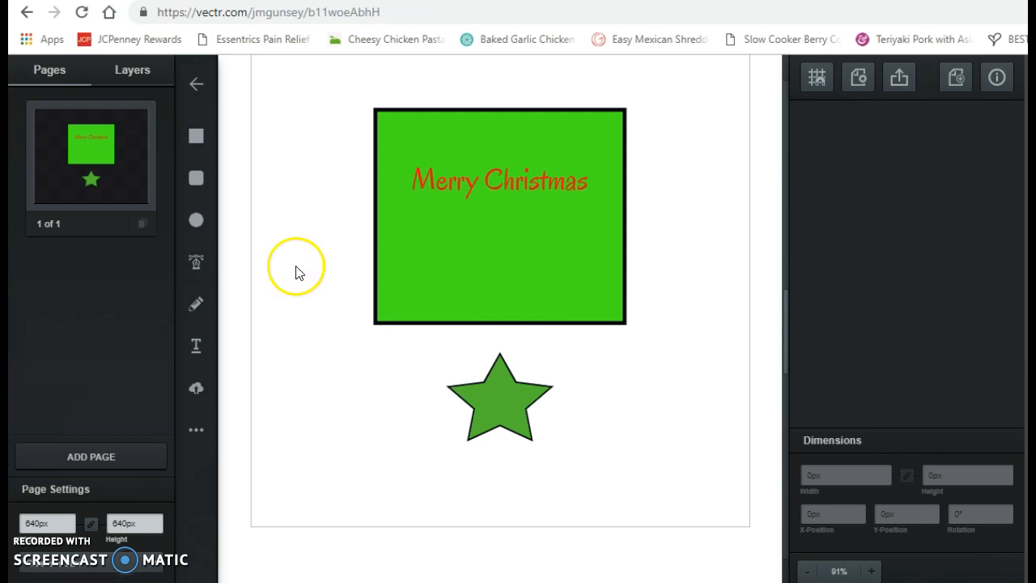
Lock the star's layer and hide it.
left_click(137, 75)
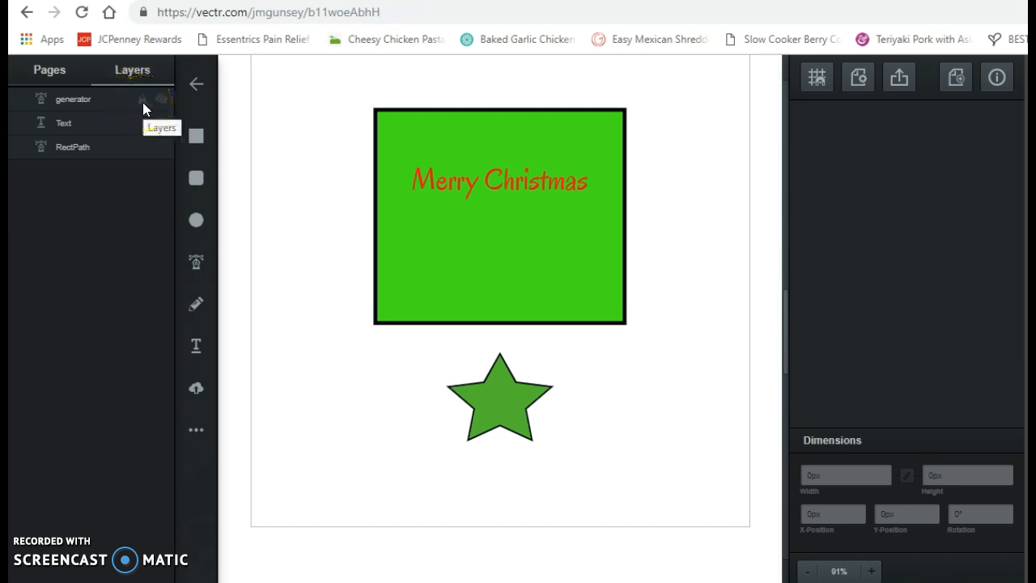
left_click(143, 101)
left_click(161, 96)
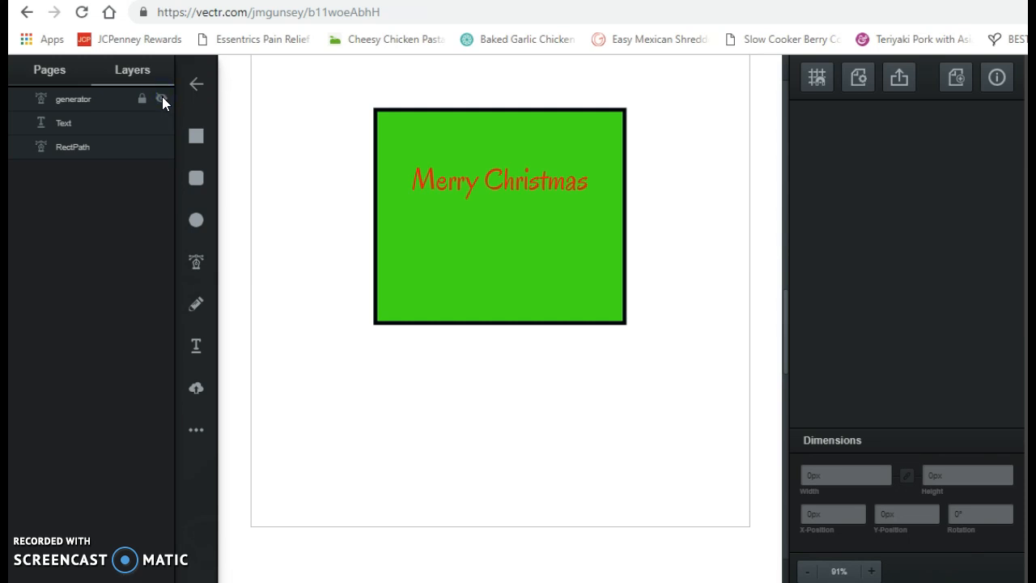
Select the hidden star layer and make it visible again.
right_click(162, 97)
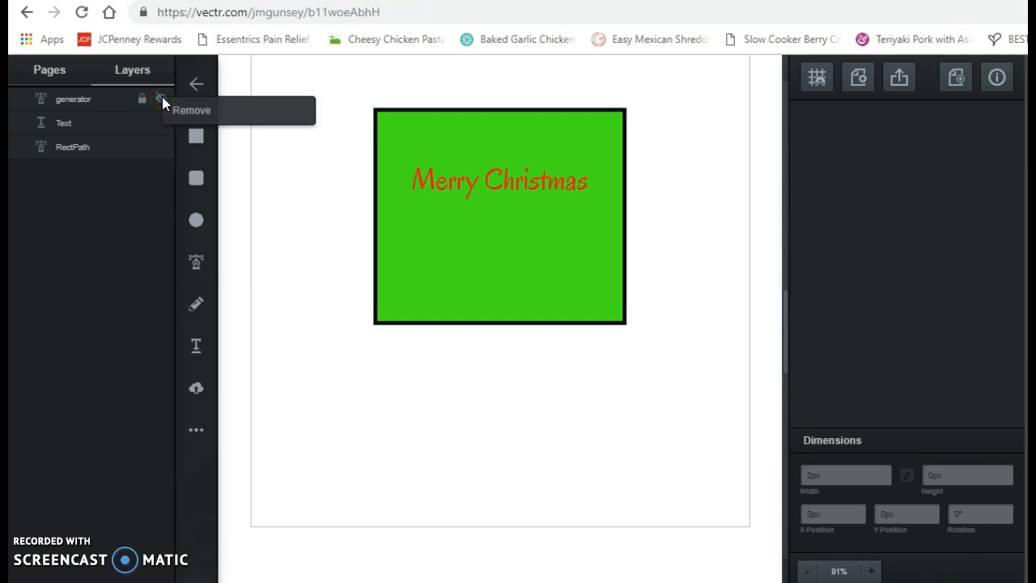
right_click(160, 99)
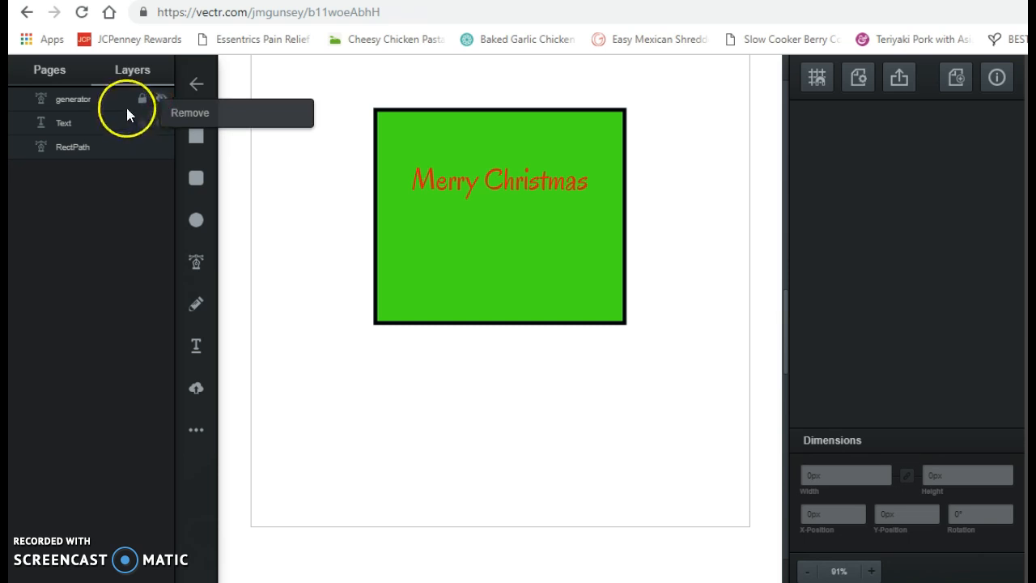
left_click(125, 98)
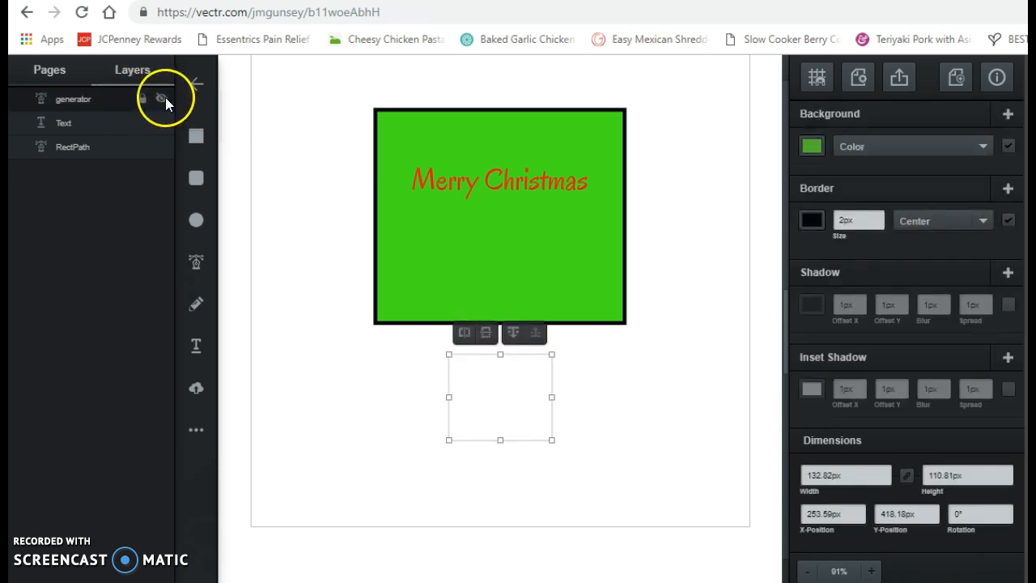
left_click(162, 98)
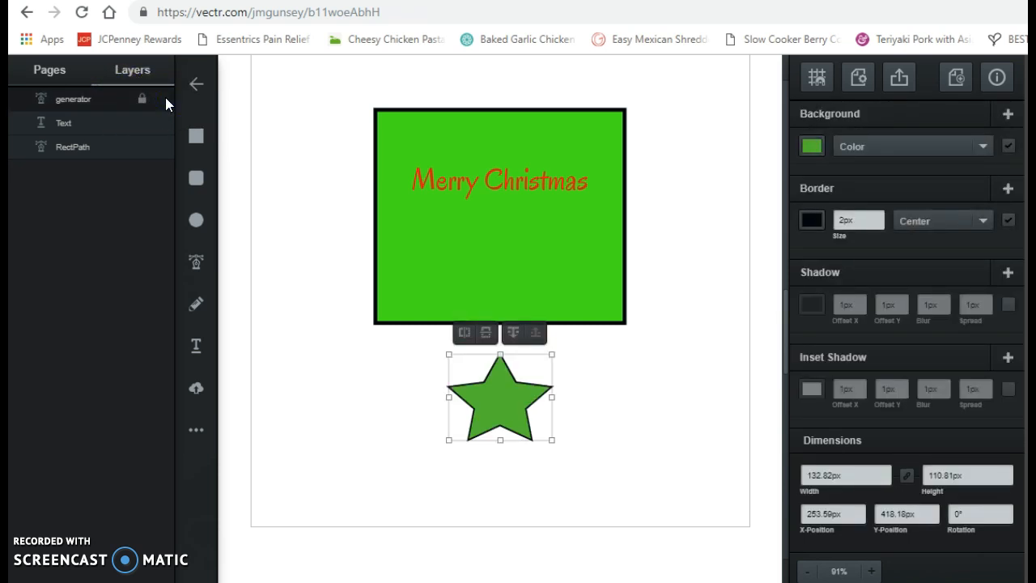
Unlock the star's layer, and move the star onto the rectangle's lower edge and back to just below the rectangle.
left_click(140, 100)
left_click_drag(505, 398, 499, 304)
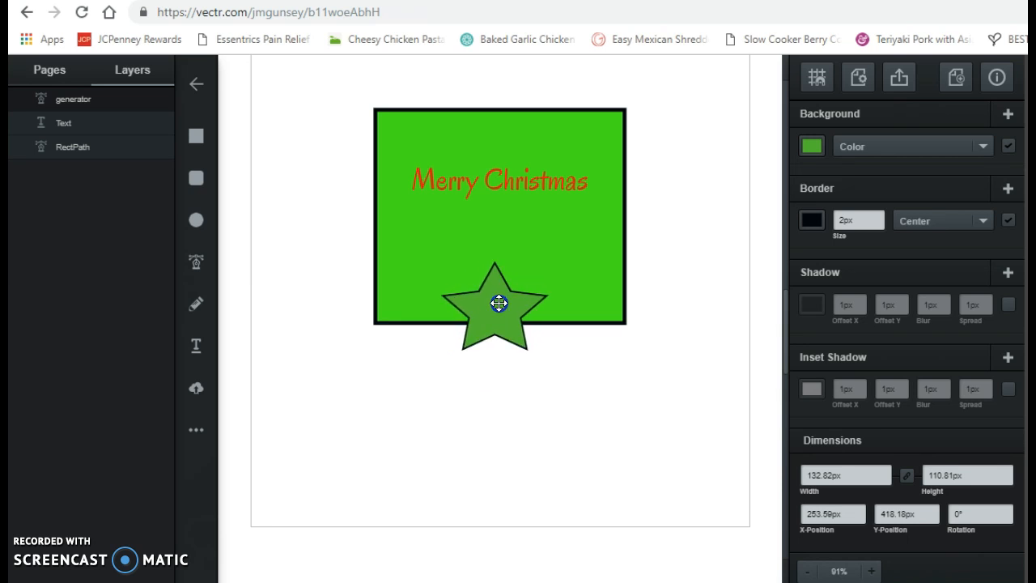
left_click_drag(499, 303, 499, 304)
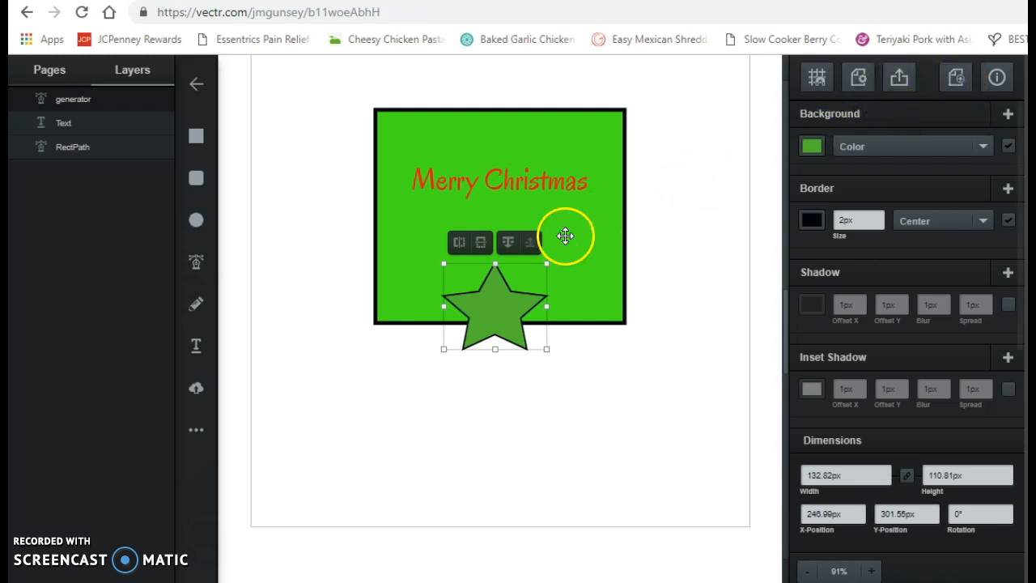
left_click(498, 305)
left_click_drag(498, 305, 503, 397)
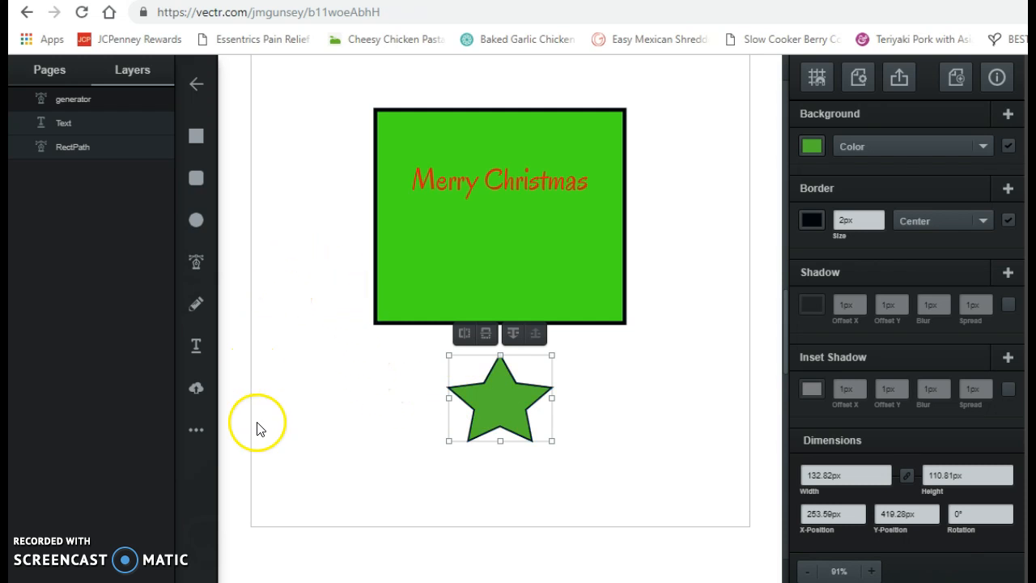
Import the mushroom photo IMG_20180721_115755391 from the Downloads folder.
left_click(198, 390)
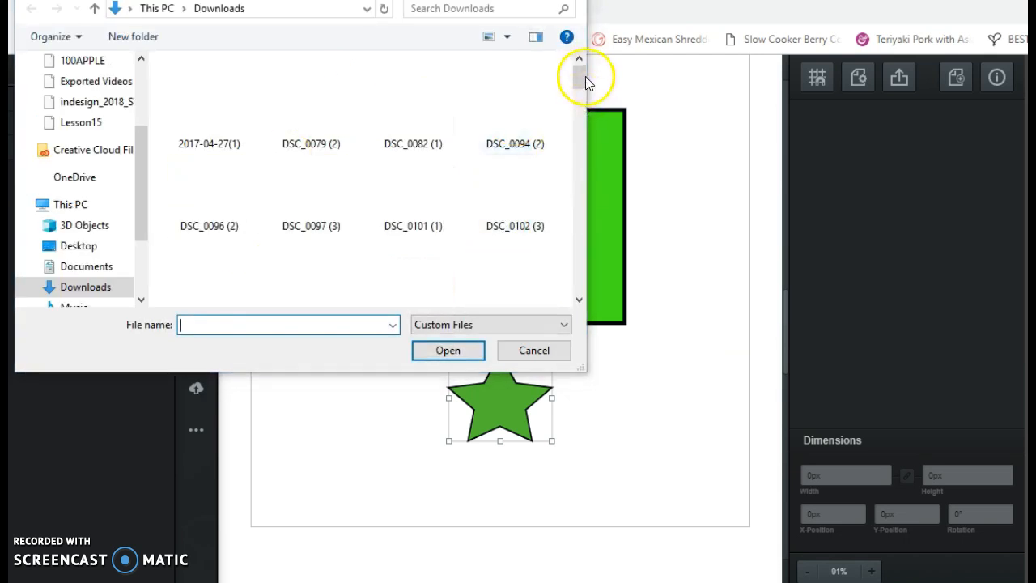
left_click_drag(579, 75, 589, 208)
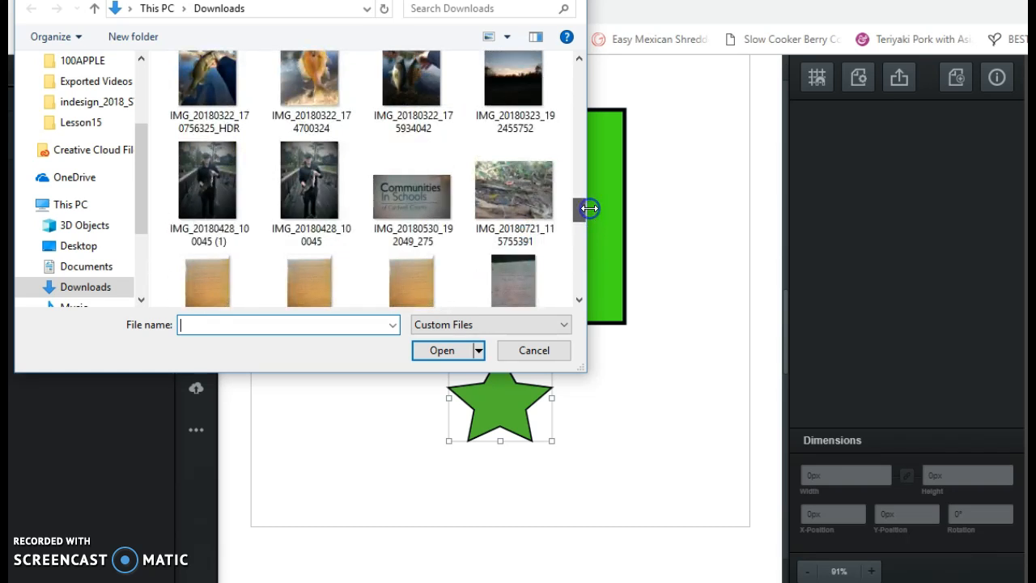
left_click(510, 208)
left_click(442, 351)
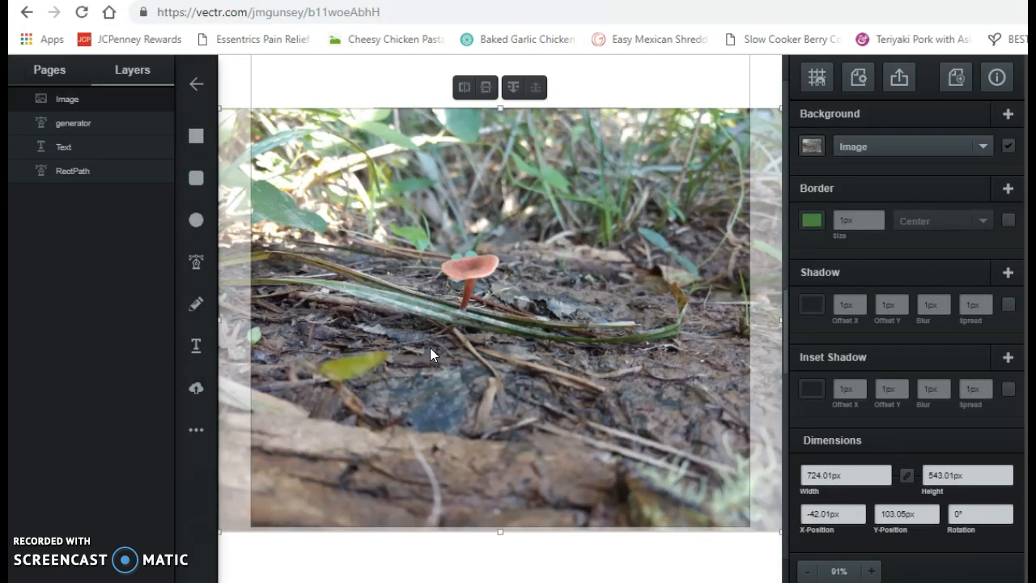
Stretch the imported photo from its upper edge to a height of about 574 px.
left_click(494, 114)
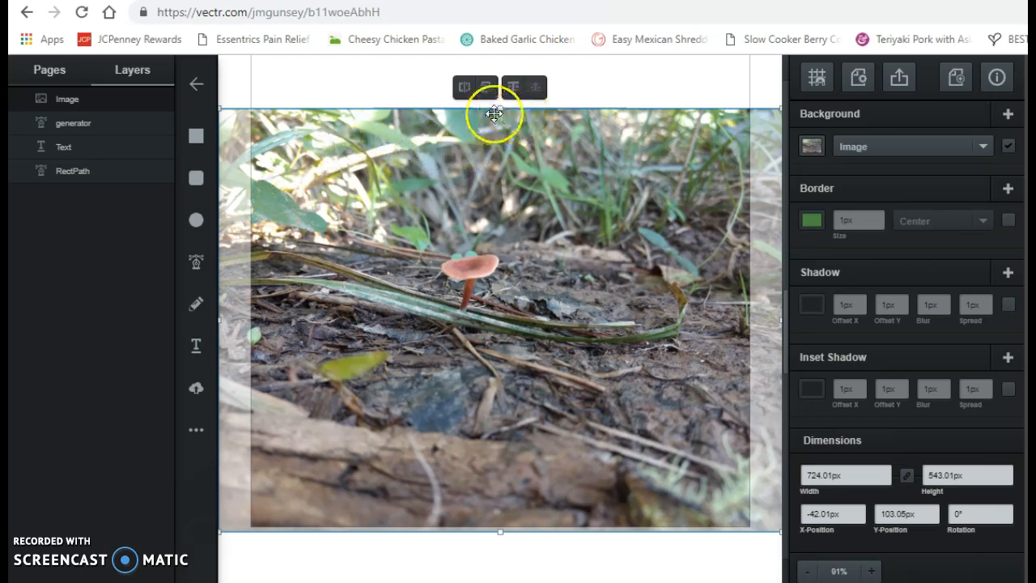
left_click_drag(502, 107, 506, 72)
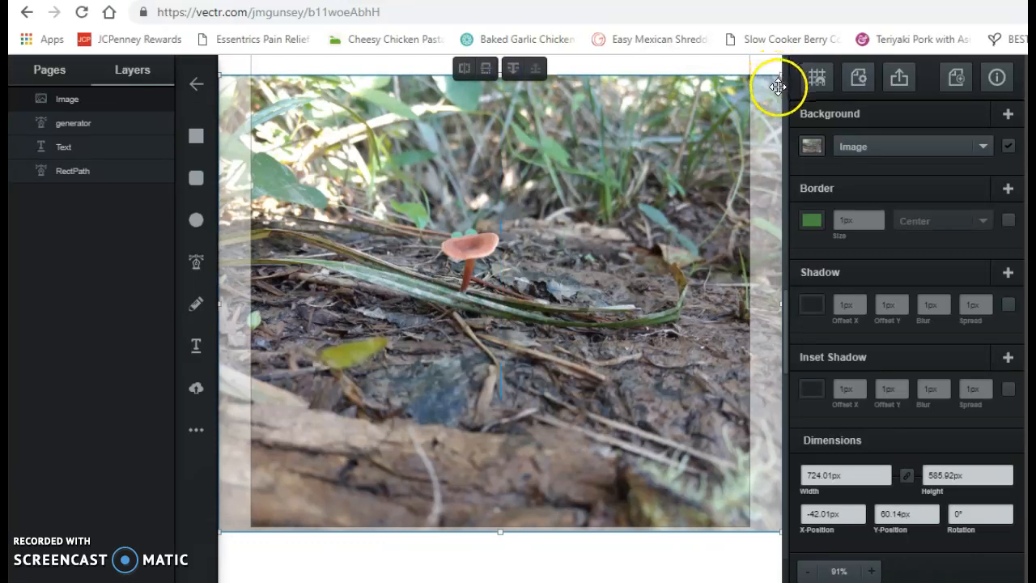
left_click(782, 306)
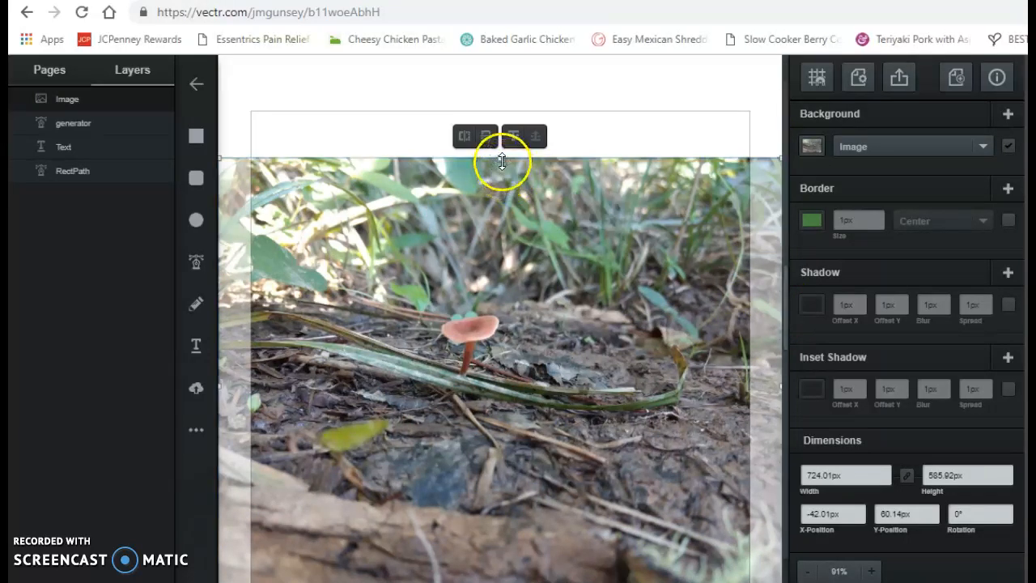
left_click_drag(502, 162, 504, 169)
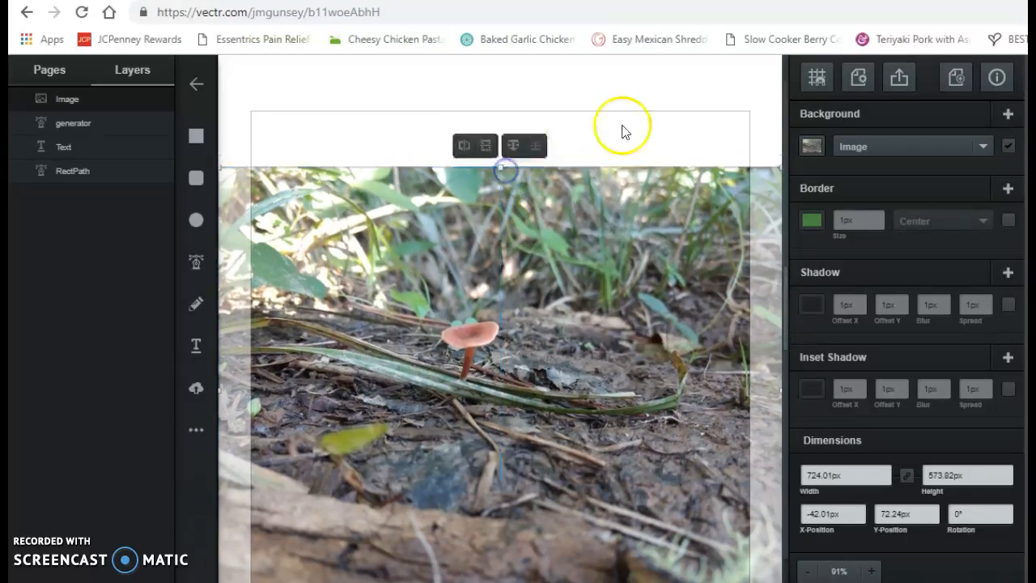
Shrink the photo to about 210 px wide and 141 px high, and place it left of the star.
left_click_drag(779, 165, 426, 438)
left_click(313, 543)
left_click_drag(347, 523, 378, 499)
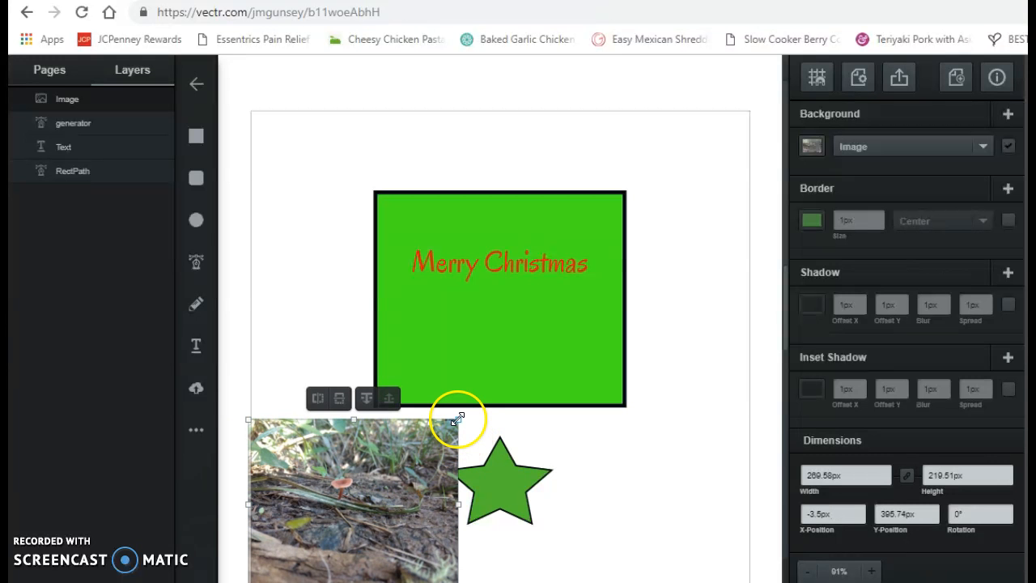
left_click_drag(458, 417, 411, 481)
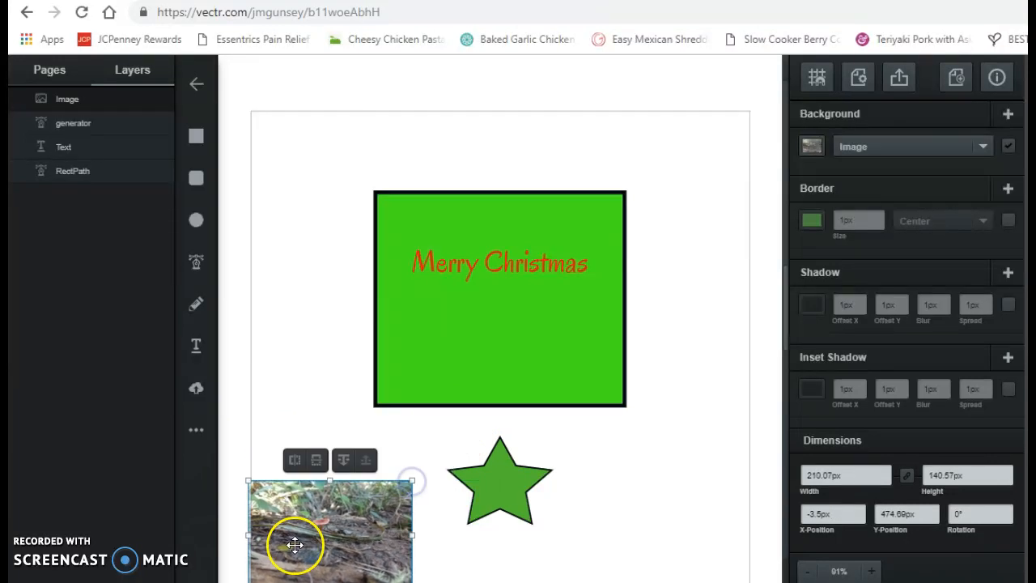
left_click_drag(284, 534, 302, 511)
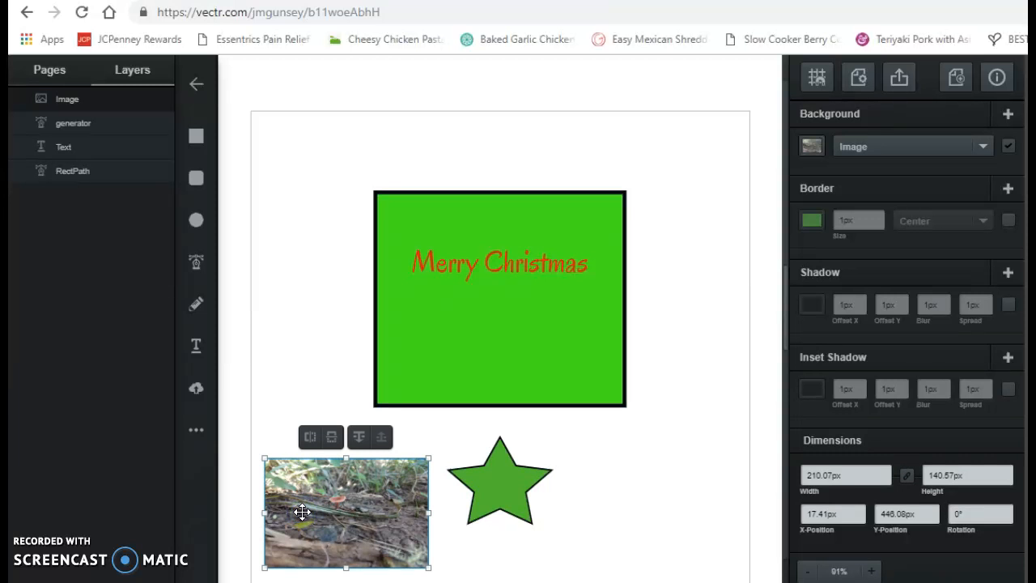
Draw a wavy freehand line about 390 px wide above the rectangle with the Pencil tool, and delete it.
left_click(145, 360)
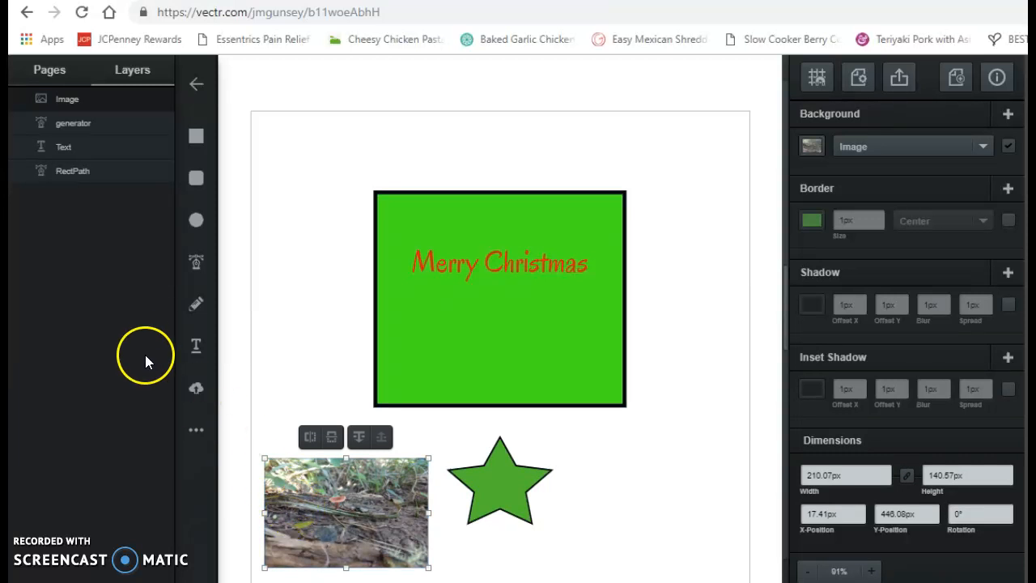
left_click(196, 345)
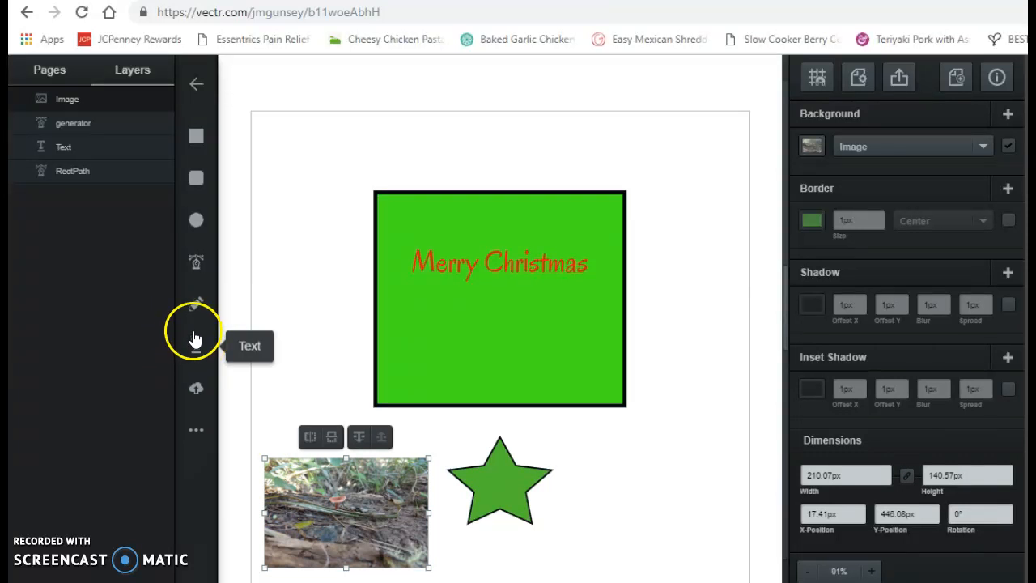
left_click(191, 311)
left_click(189, 312)
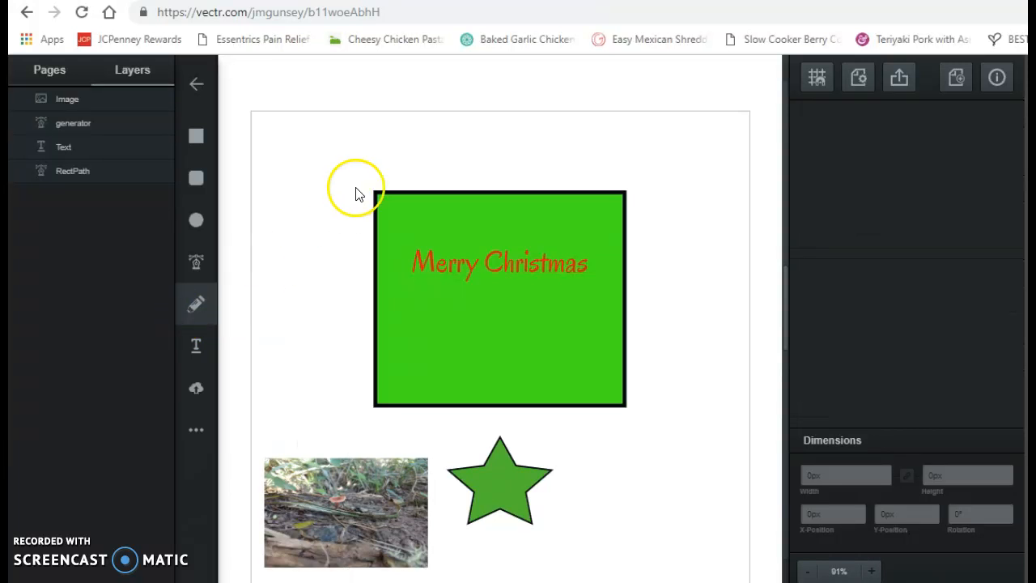
mouse_move(320, 142)
left_mouse_down()
mouse_move(464, 148)
mouse_move(479, 134)
mouse_move(581, 146)
mouse_move(632, 137)
left_mouse_up()
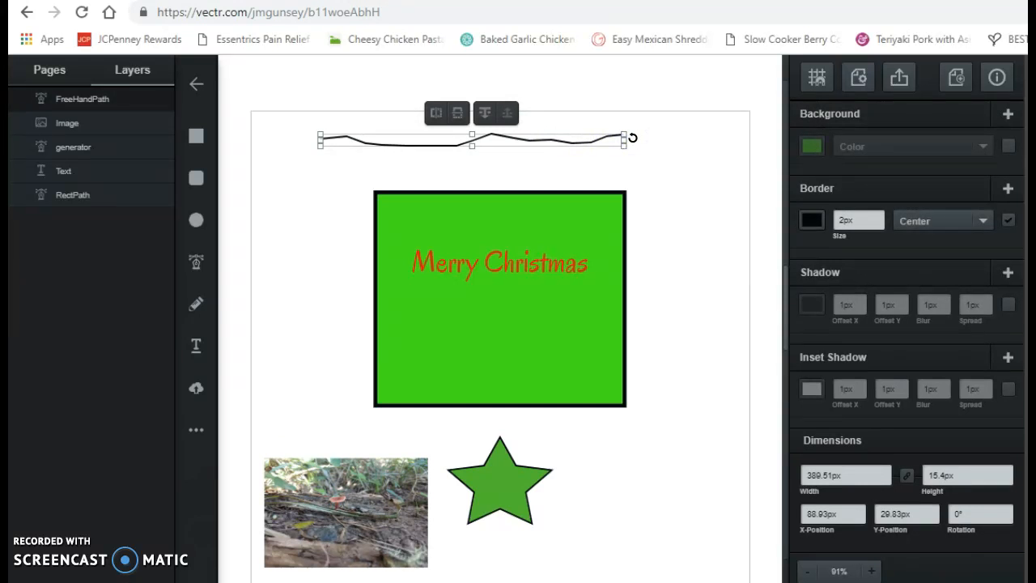
right_click(631, 136)
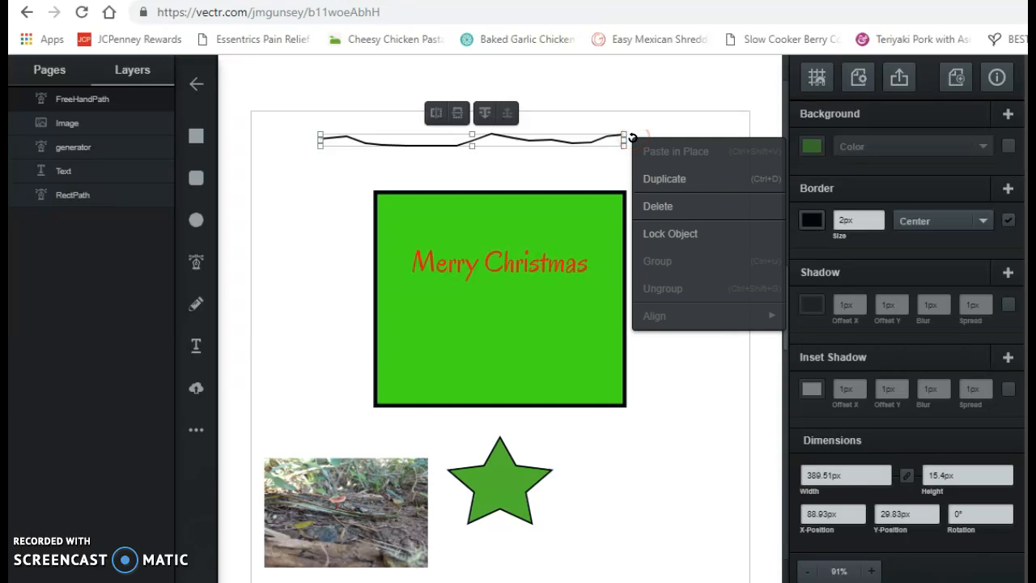
left_click(667, 210)
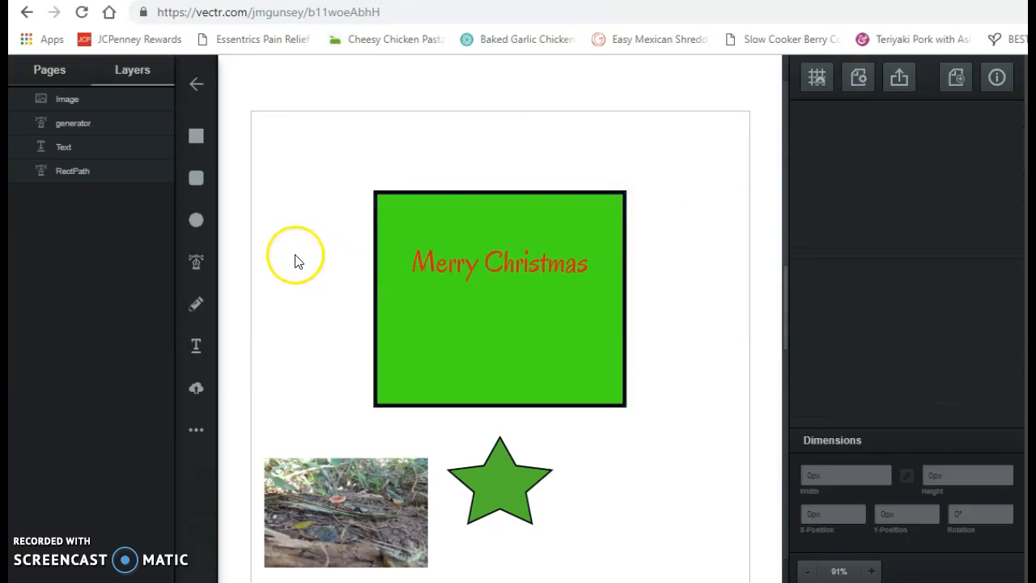
Draw a straight horizontal line above the rectangle with the Pen tool, and shorten it from its right end.
left_click(196, 262)
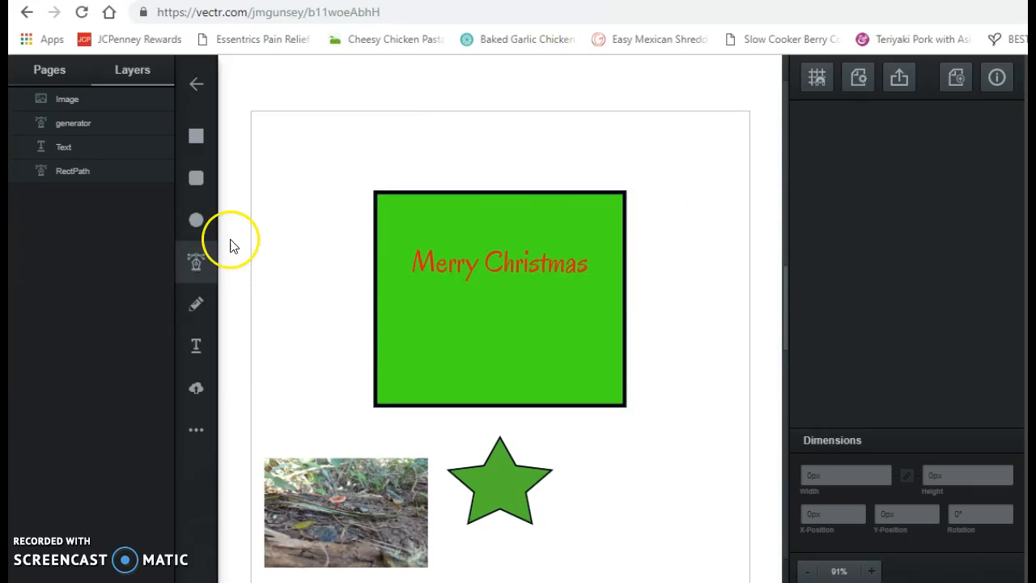
left_click(355, 141)
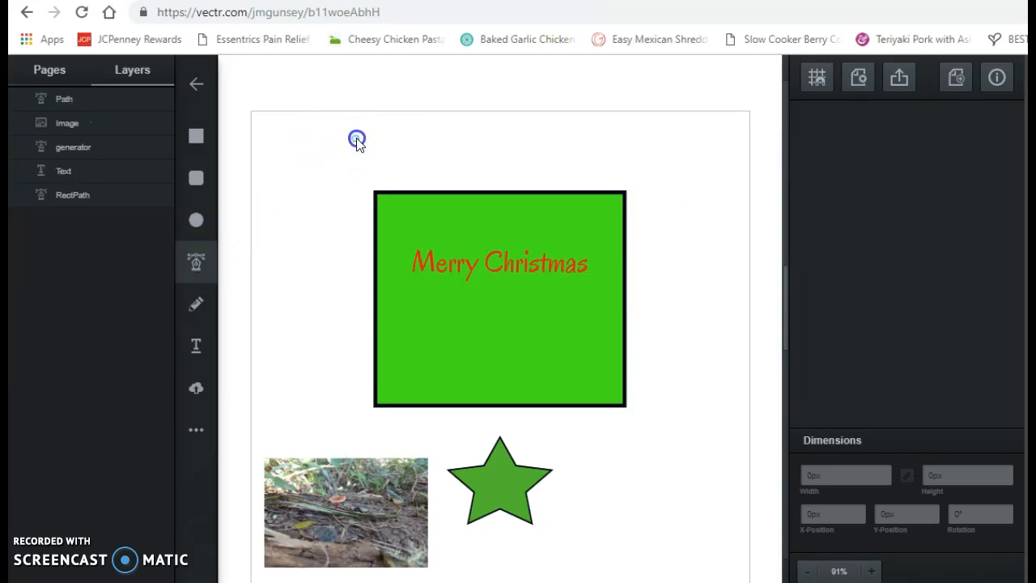
double_click(486, 139)
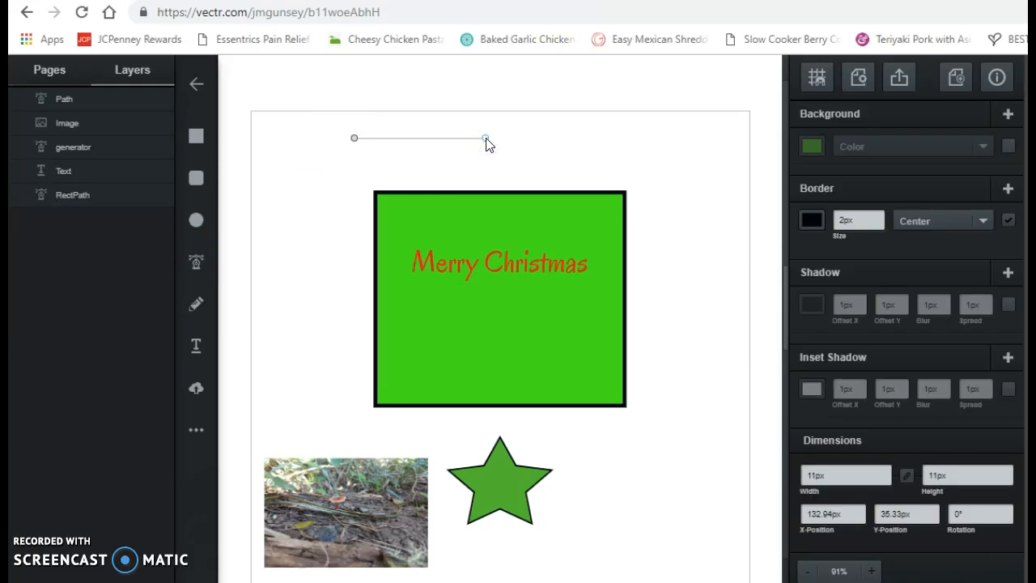
left_click_drag(486, 143, 418, 138)
left_click(356, 138)
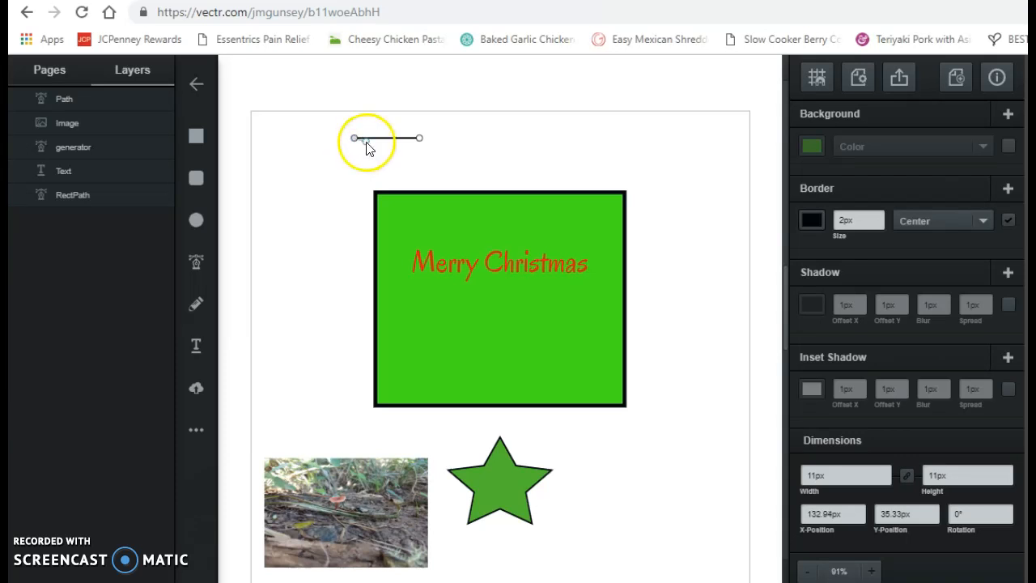
left_click(366, 139)
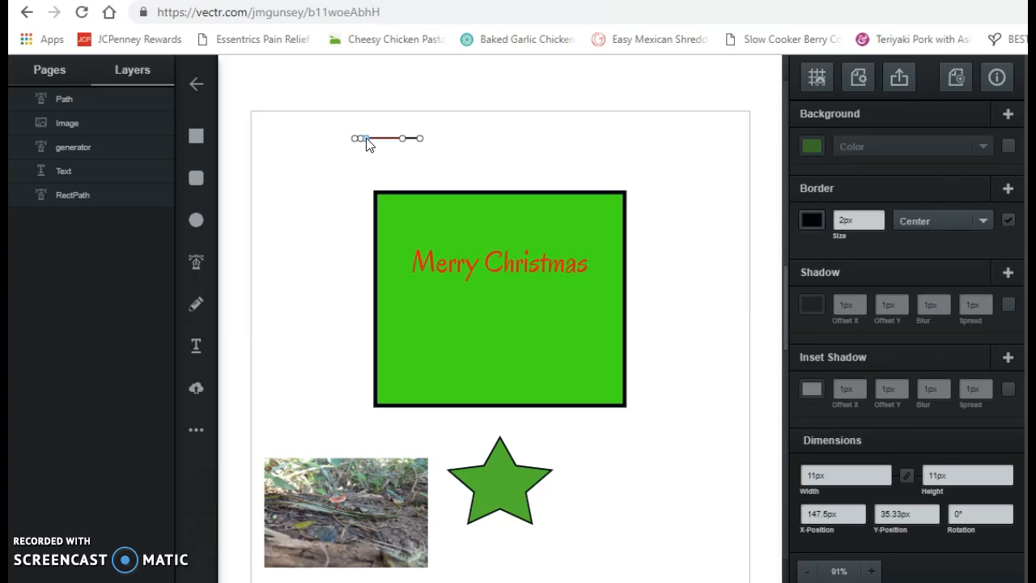
Lengthen the line to about 160 px and move it to roughly the middle above the rectangle.
left_click(420, 140)
left_click_drag(420, 140, 477, 140)
left_click(438, 139)
left_click(302, 145)
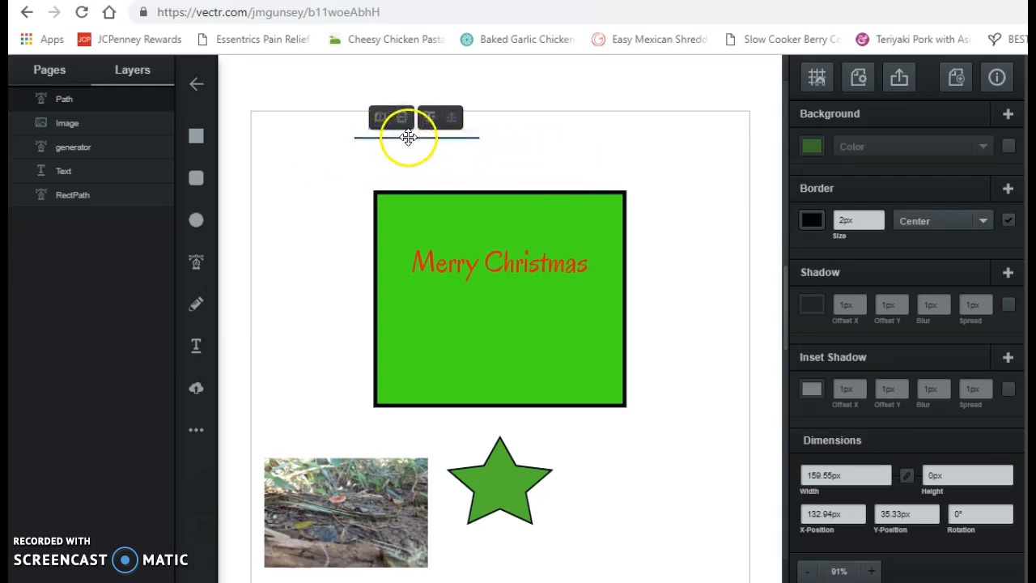
left_click_drag(409, 137, 483, 148)
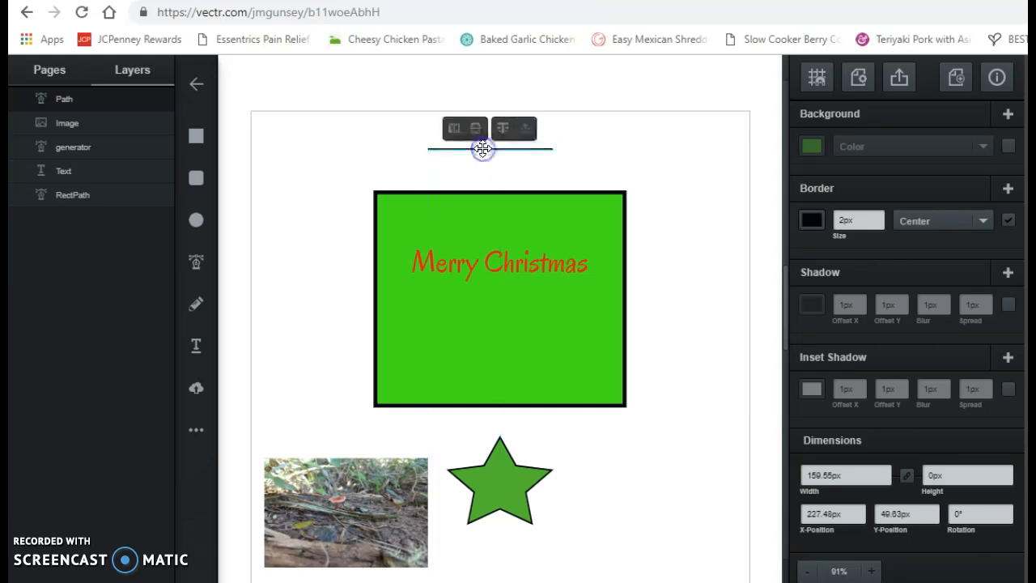
left_click(617, 147)
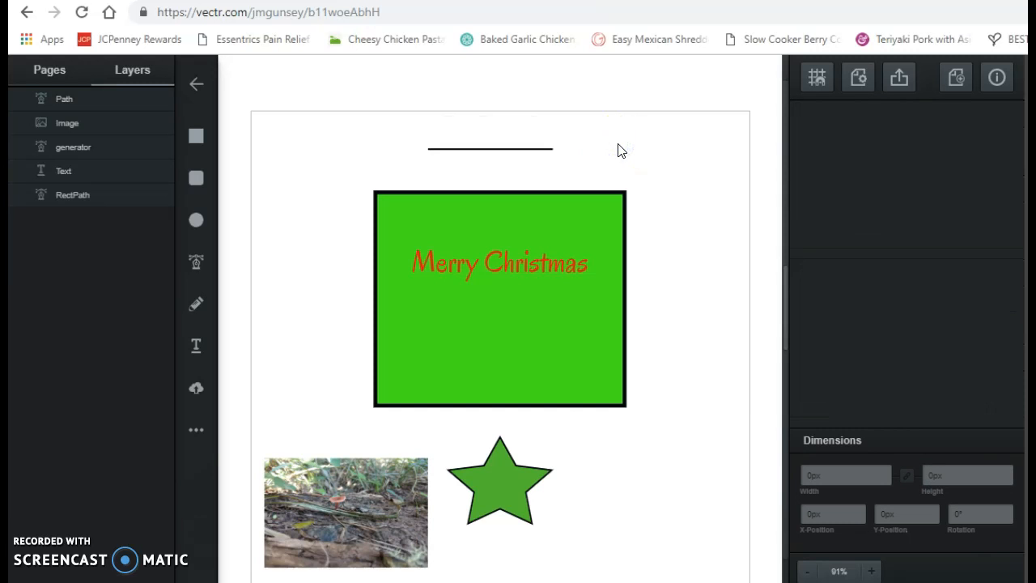
Enable a background color on the line and set it to blue.
left_click(499, 148)
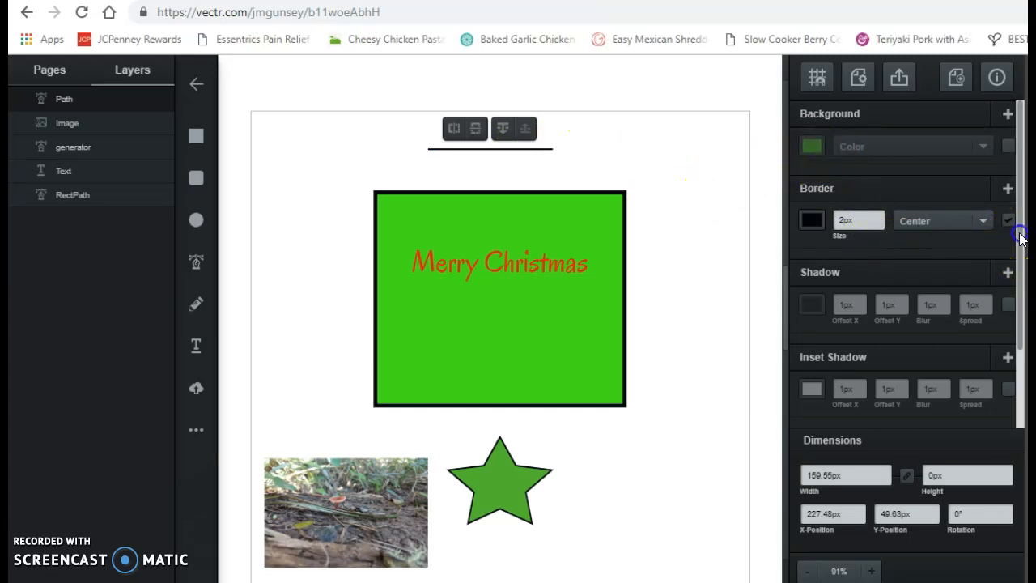
scroll(1019, 237, "down", 2)
scroll(907, 324, "down", 2)
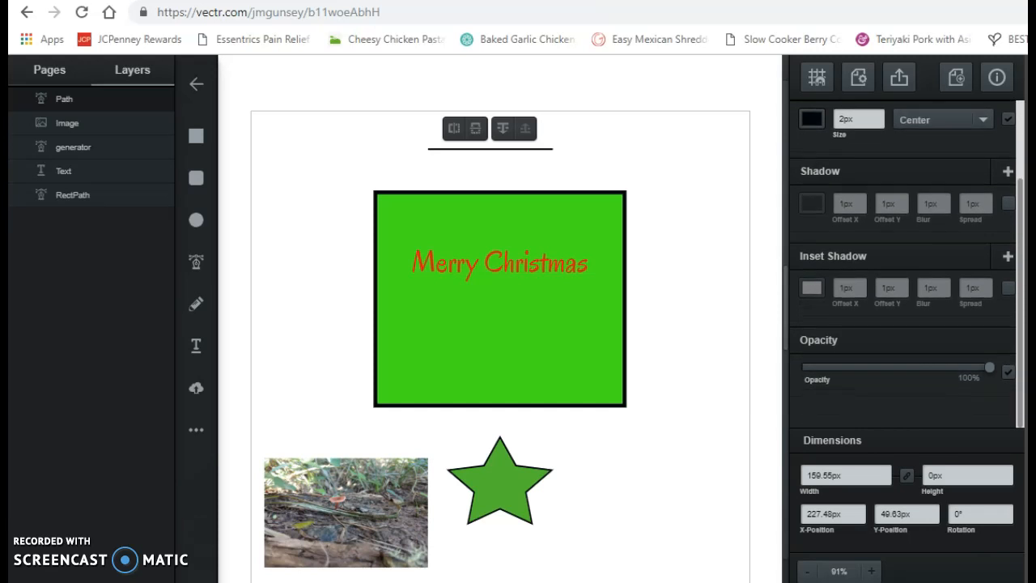
scroll(1012, 210, "up", 3)
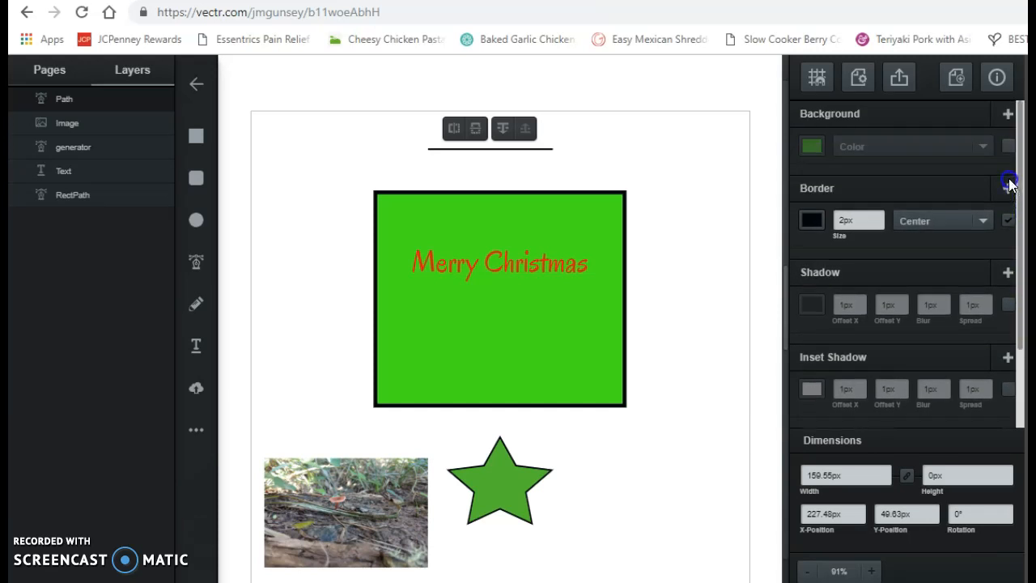
left_click(813, 150)
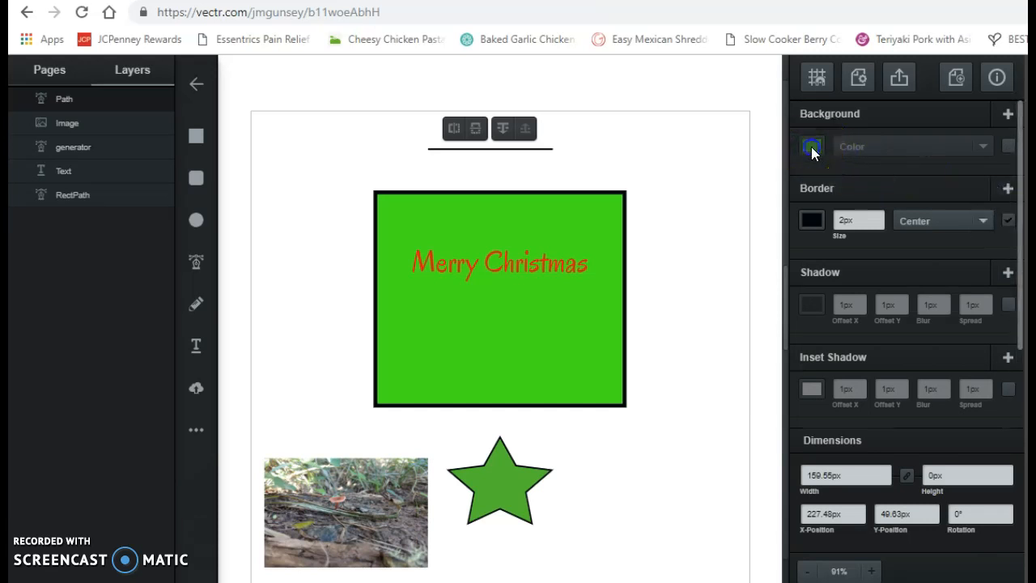
left_click(668, 219)
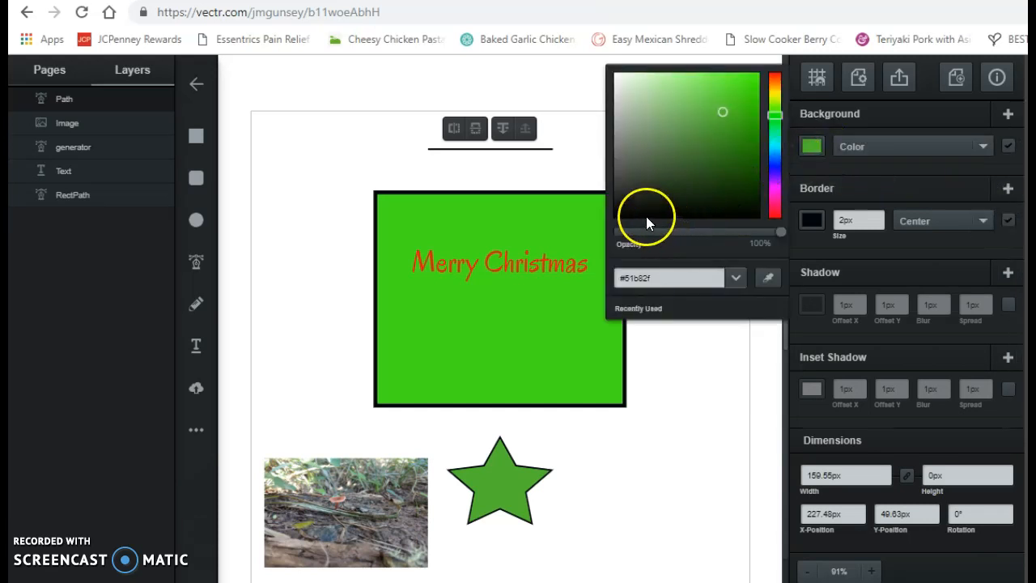
left_click(774, 164)
left_click(811, 148)
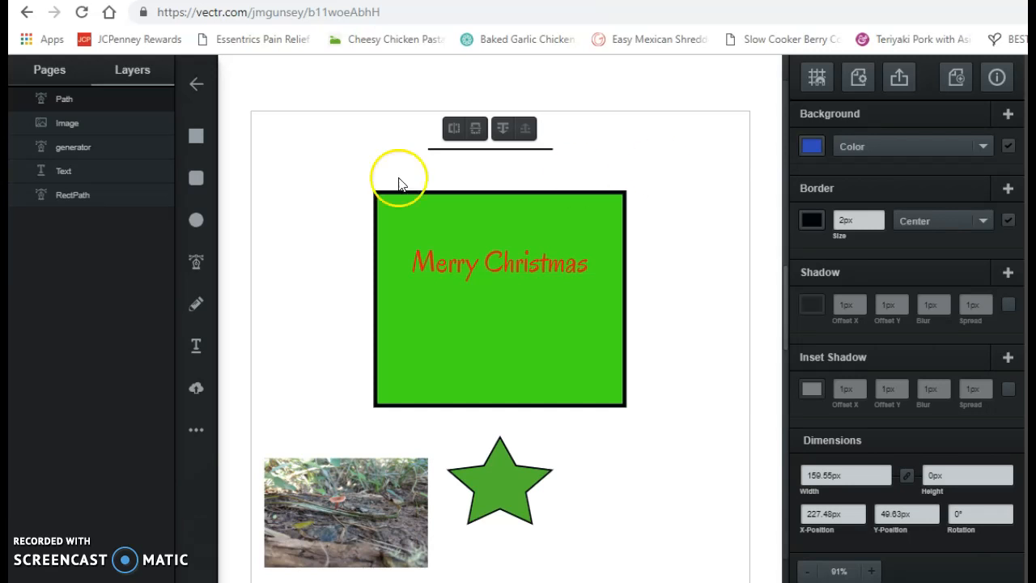
Check the document's pages and page settings, and return to the layer list.
left_click(50, 73)
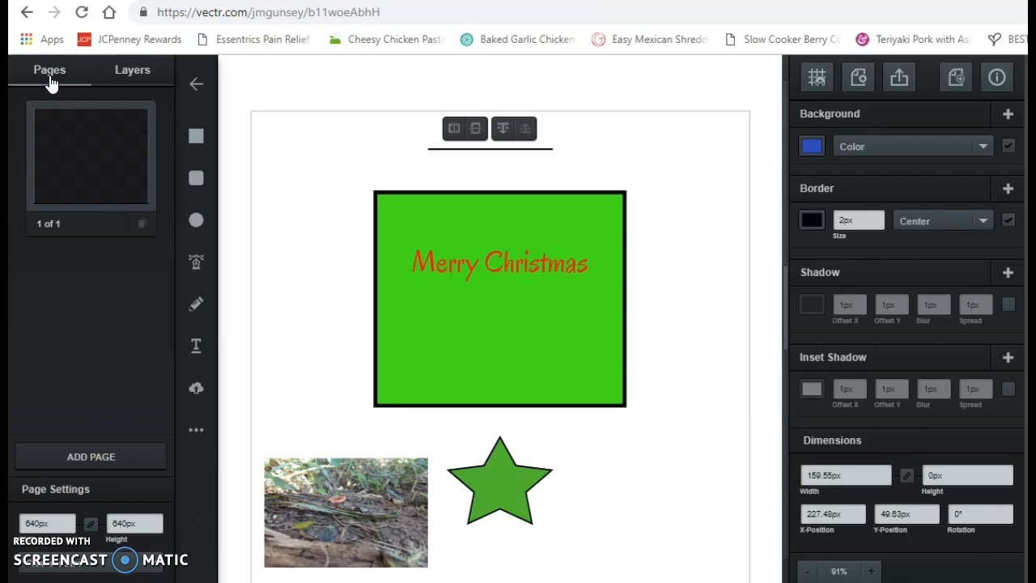
left_click(130, 73)
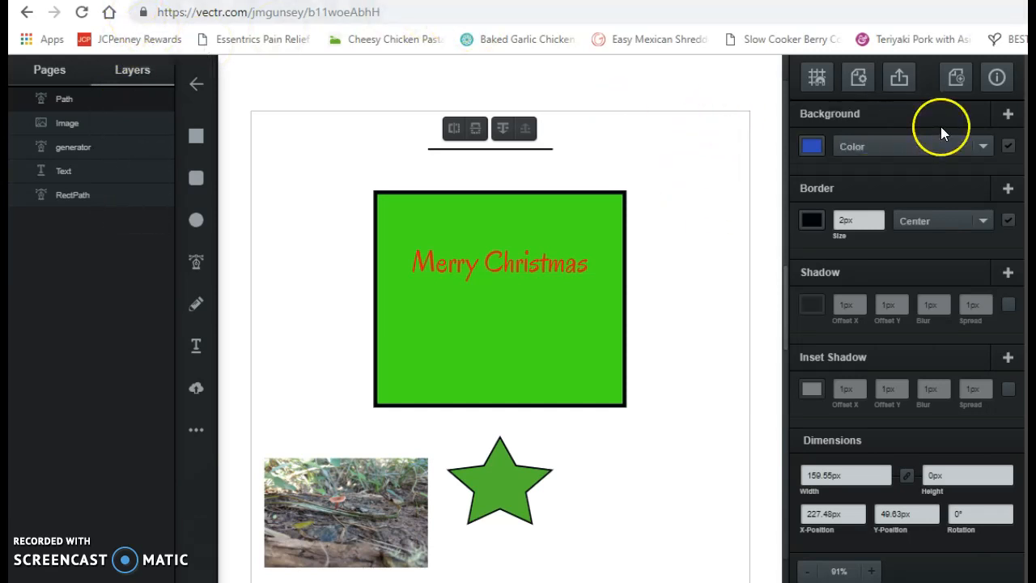
Review the page's export preview and its download options, close it, and look through the available help resources.
left_click(897, 79)
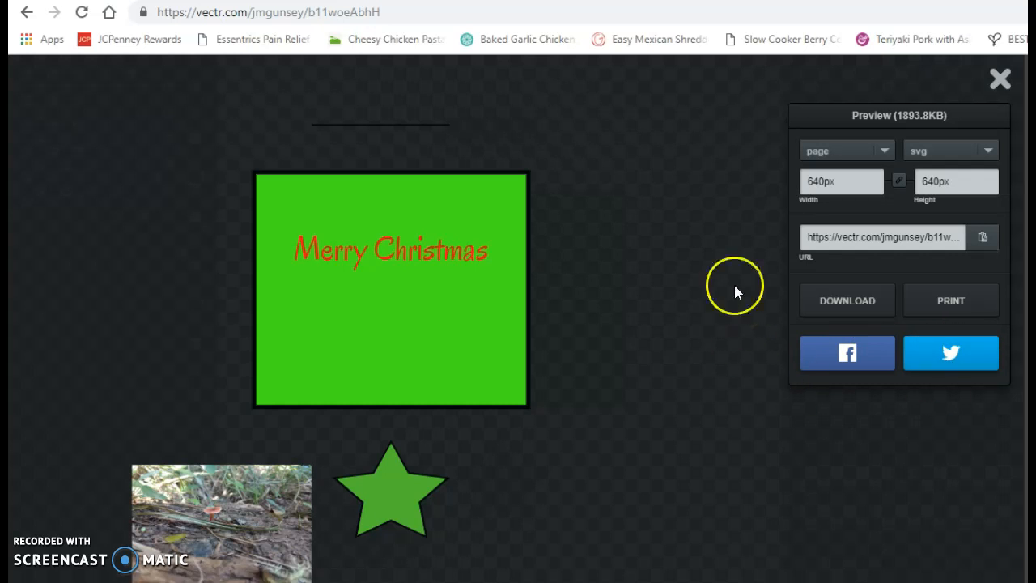
left_click(1001, 79)
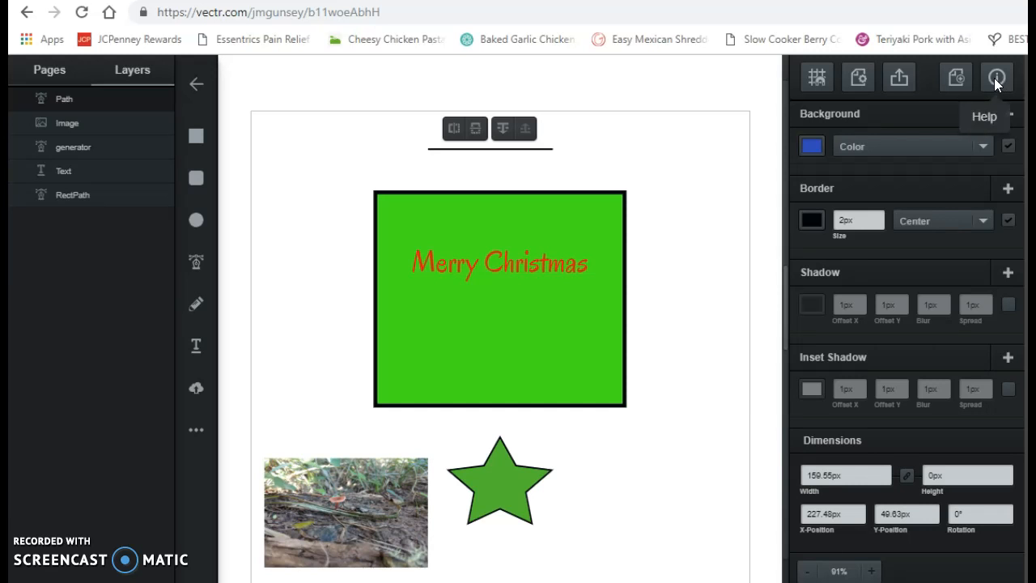
left_click(996, 79)
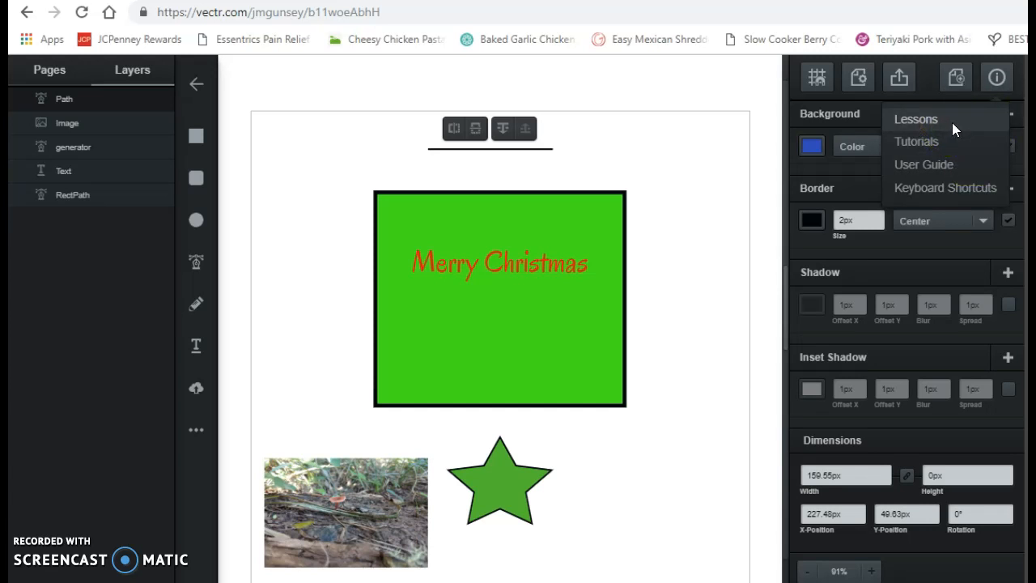
left_click(953, 78)
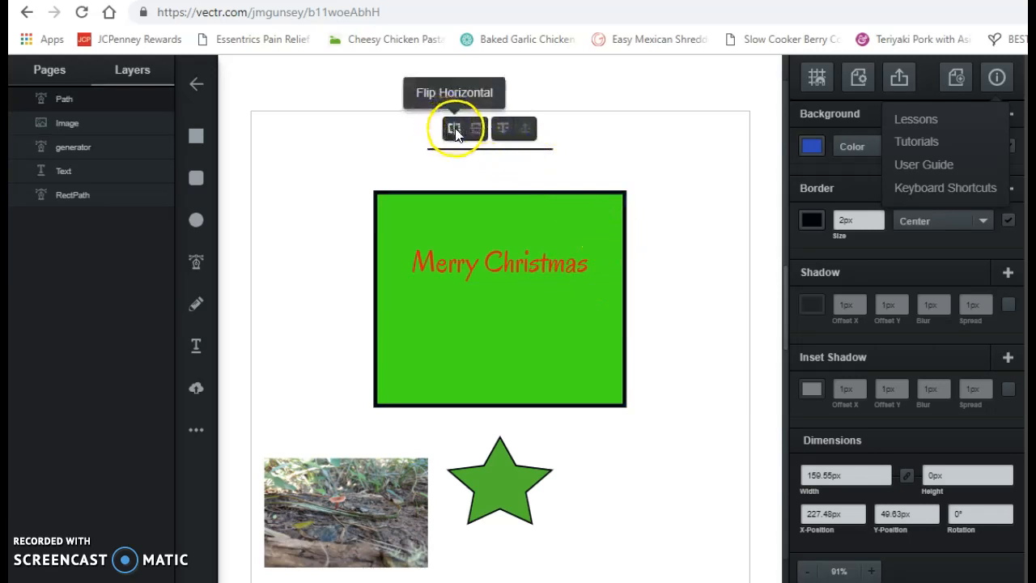
Send the line behind the imported photo in the layer order, and return it to the front.
left_click(503, 130)
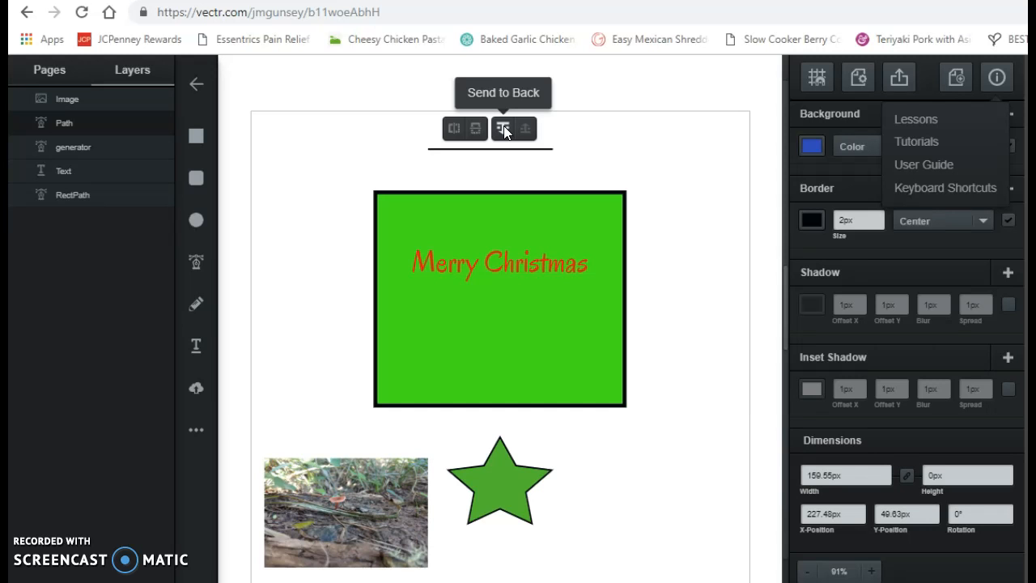
left_click(504, 132)
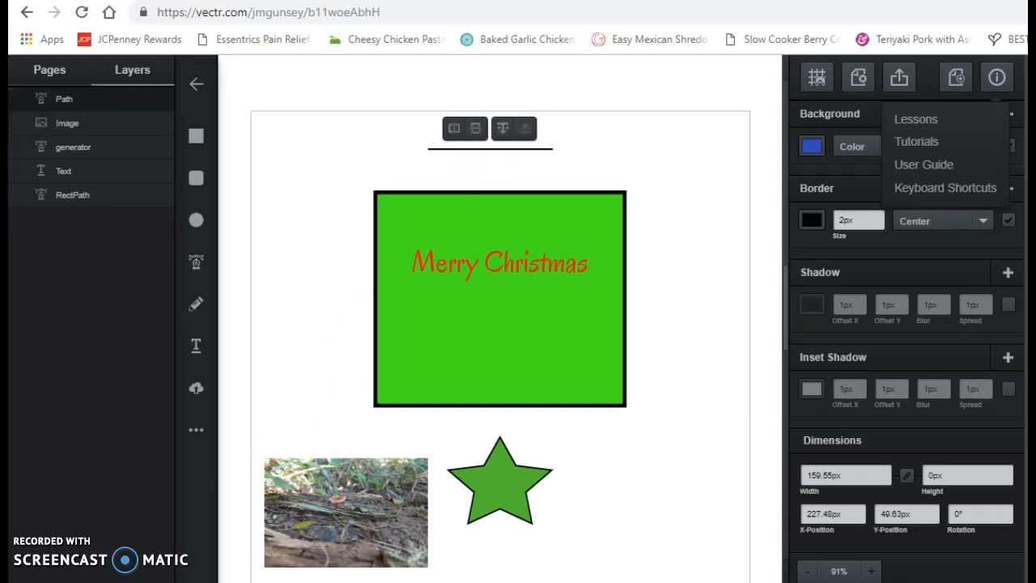